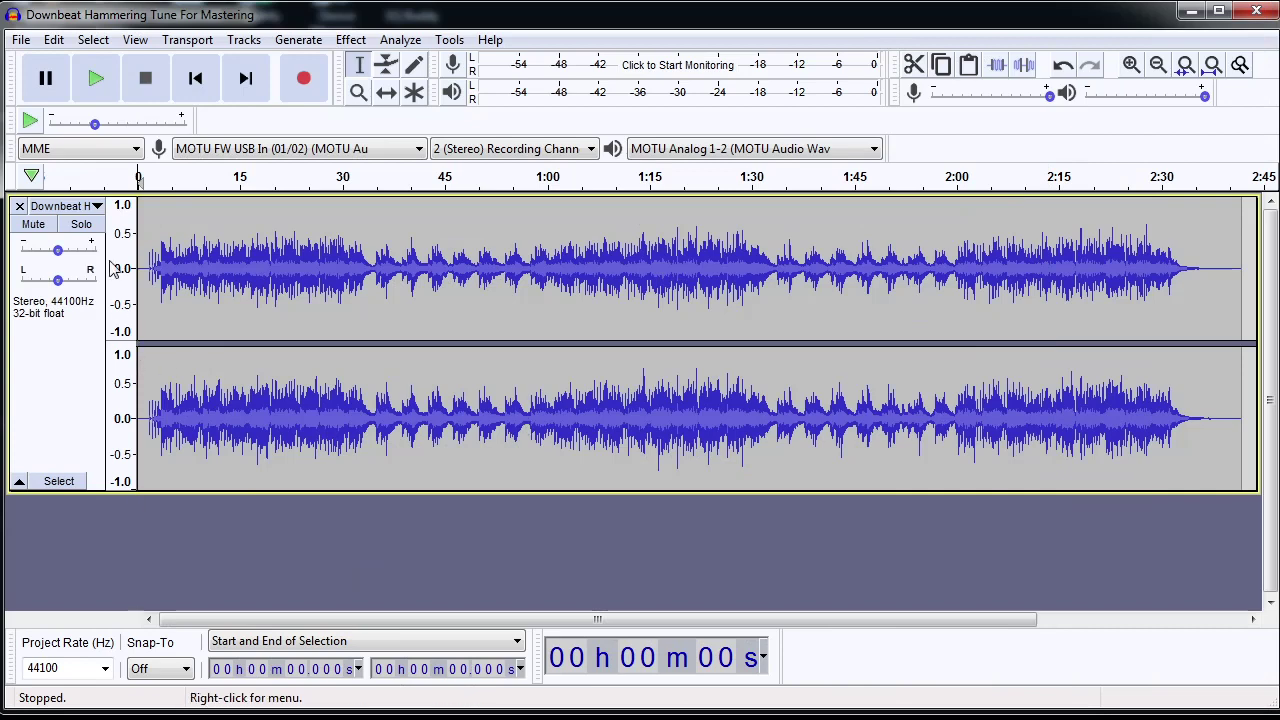
Play back the song from about 0:38 and again from about 1:13.
{"action": "right_click", "coordinate": [129, 238]}
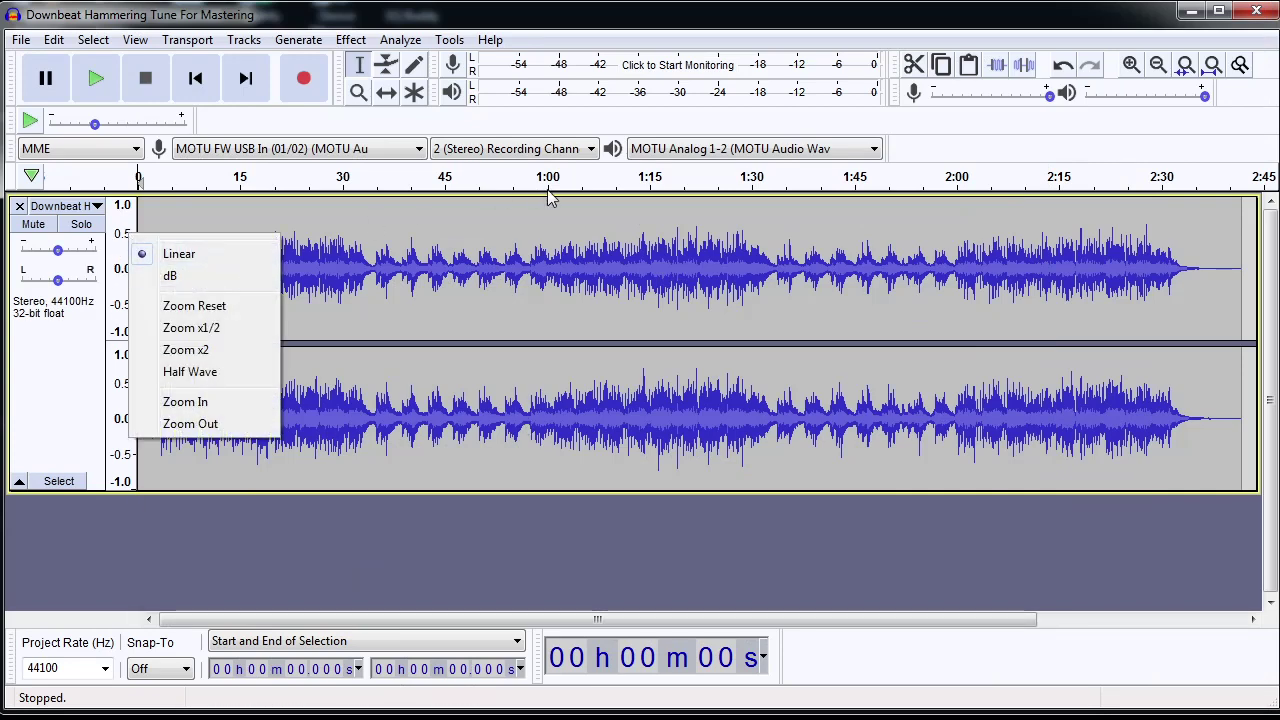
{"action": "left_click", "coordinate": [677, 228]}
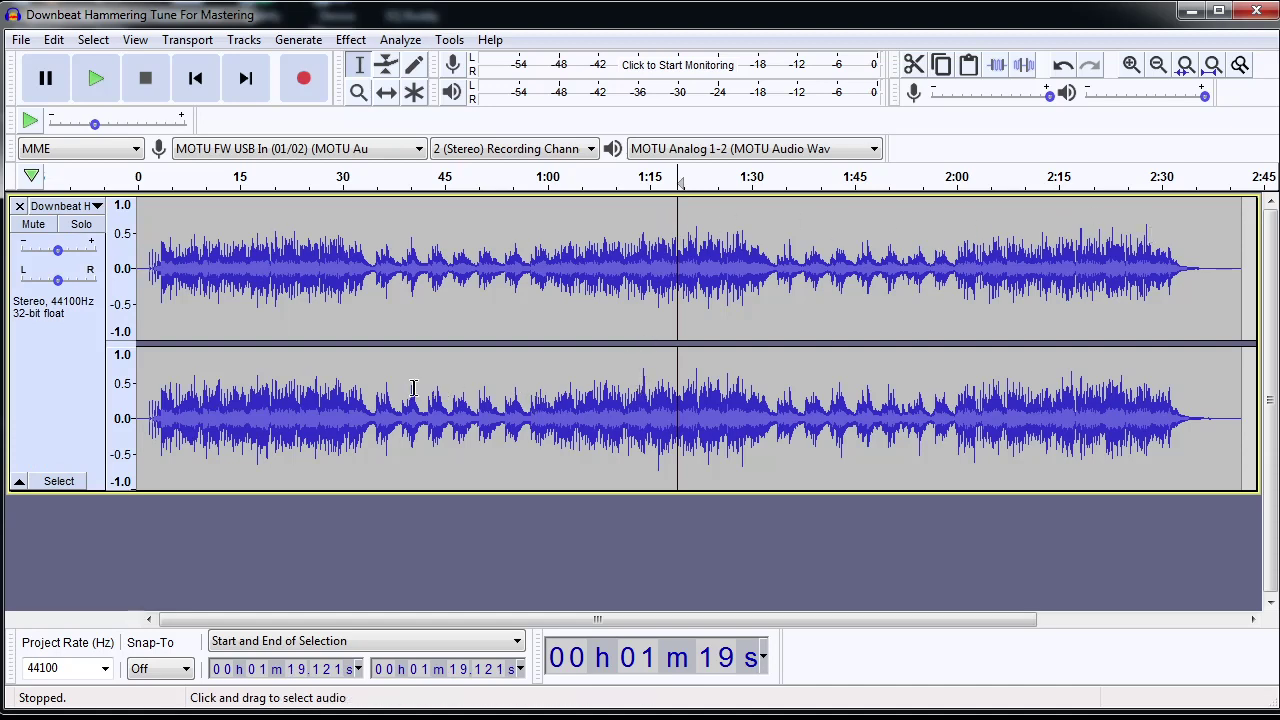
{"action": "left_click", "coordinate": [399, 388]}
{"action": "key", "text": "space"}
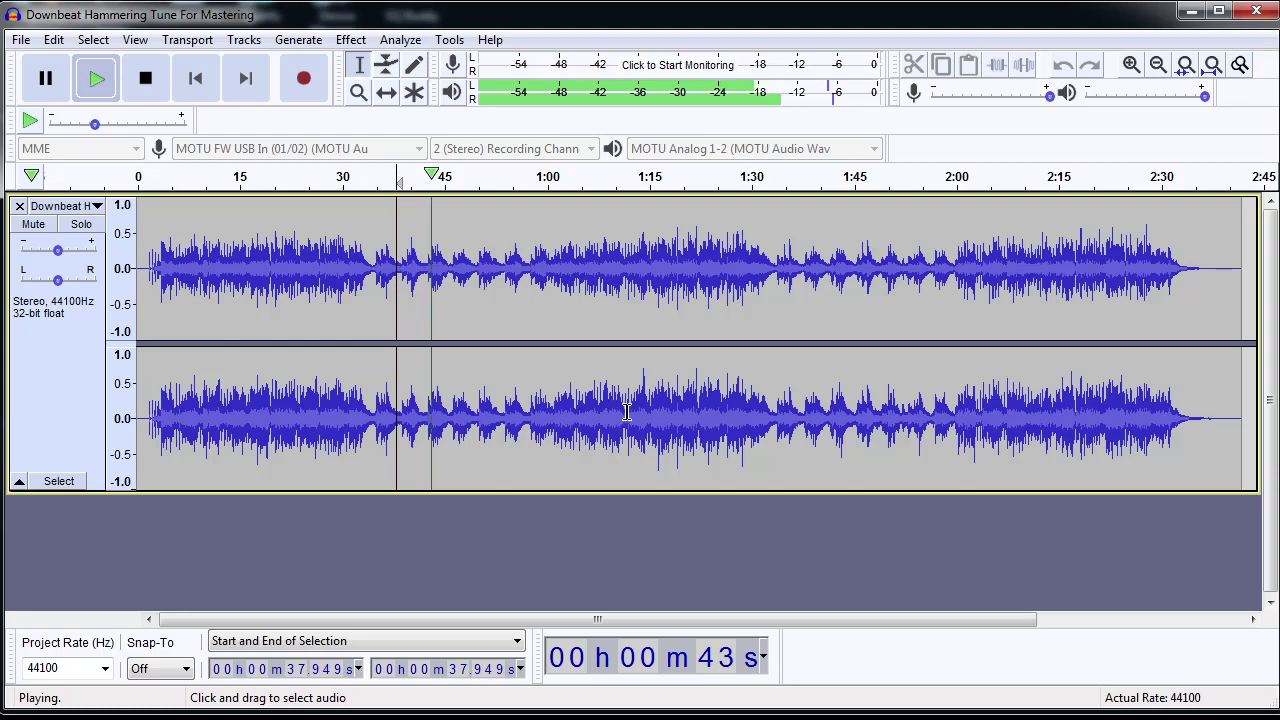
{"action": "key", "text": "space"}
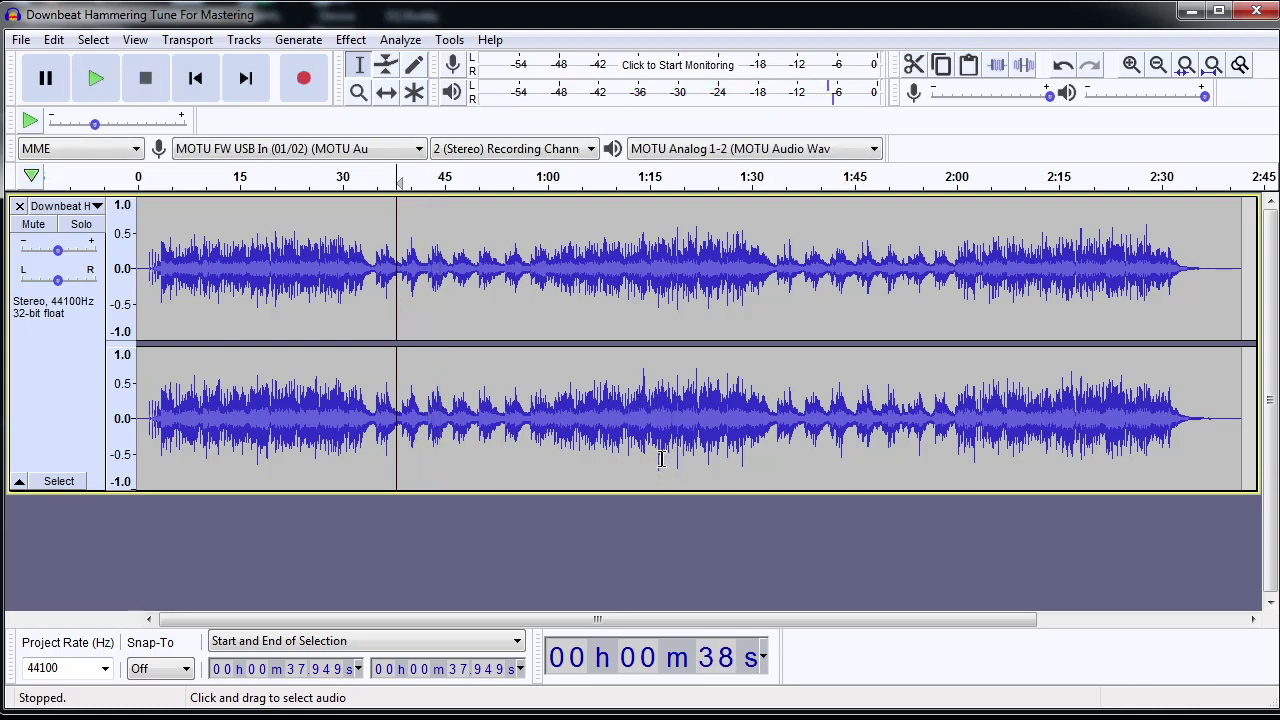
{"action": "left_click", "coordinate": [643, 440]}
{"action": "left_click", "coordinate": [636, 445]}
{"action": "key", "text": "space"}
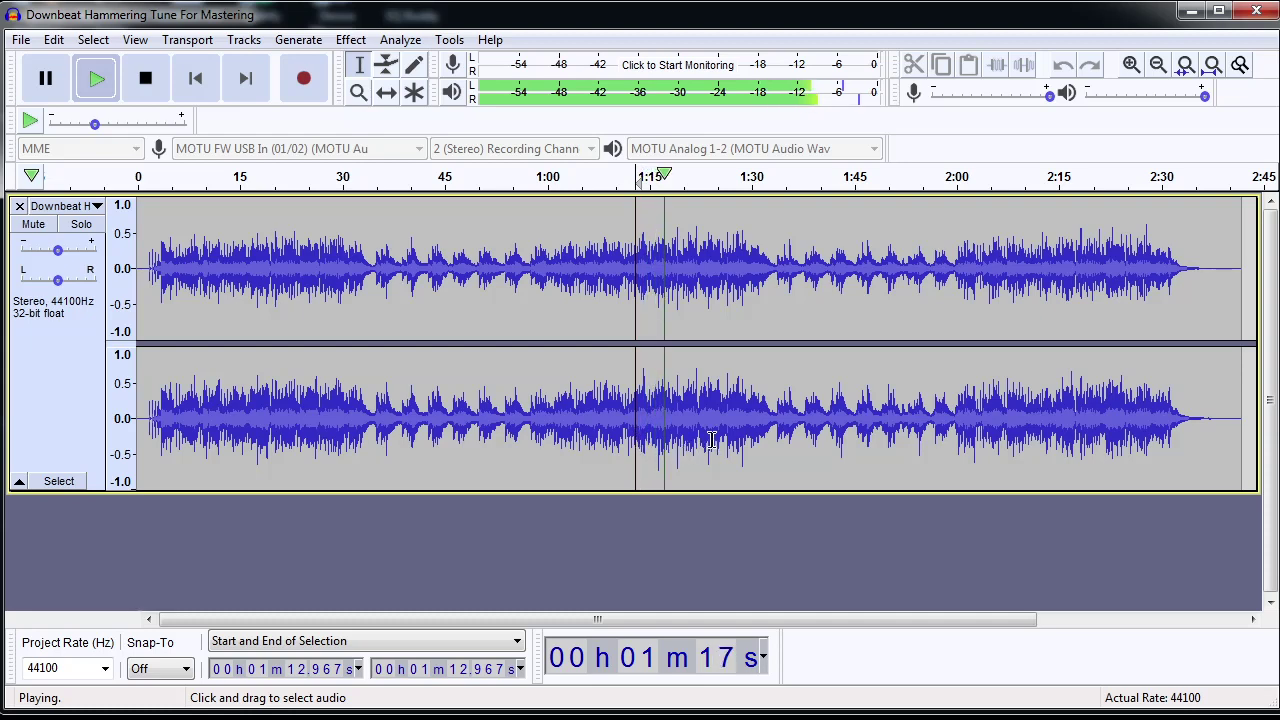
{"action": "key", "text": "space"}
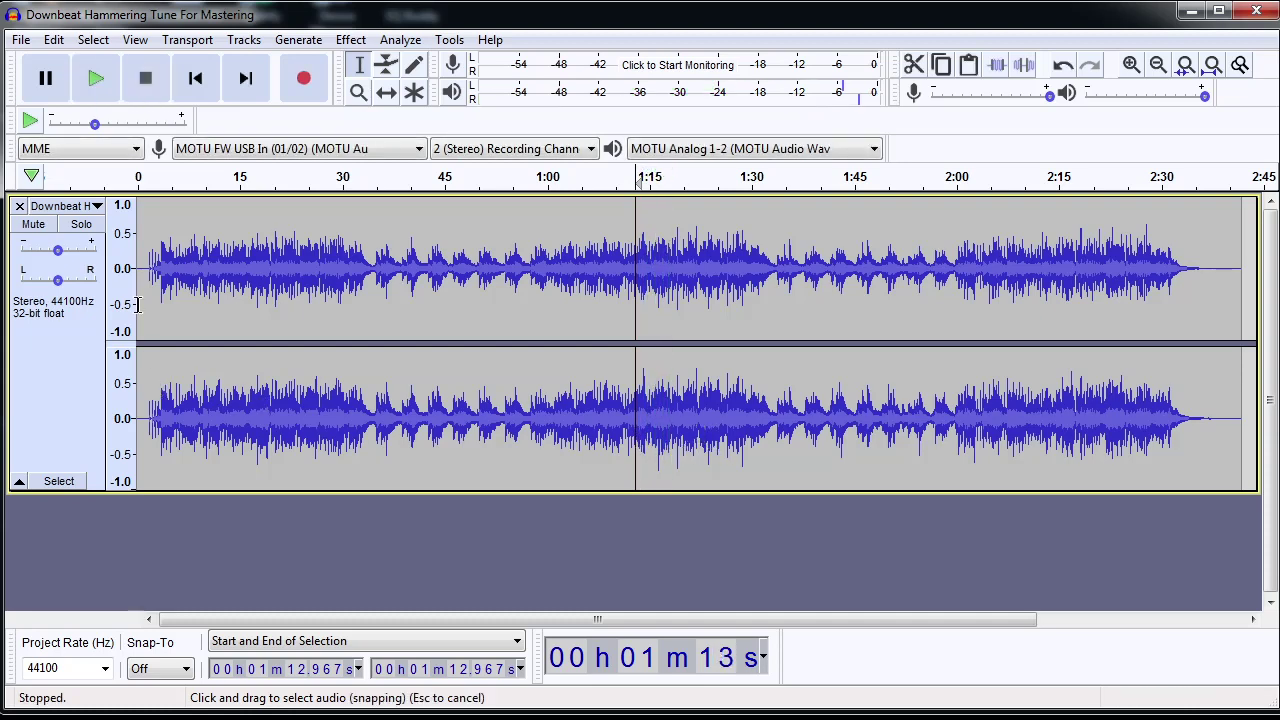
Switch the amplitude scale to dB and select the passage from 0:56 to 1:31.
{"action": "right_click", "coordinate": [124, 252]}
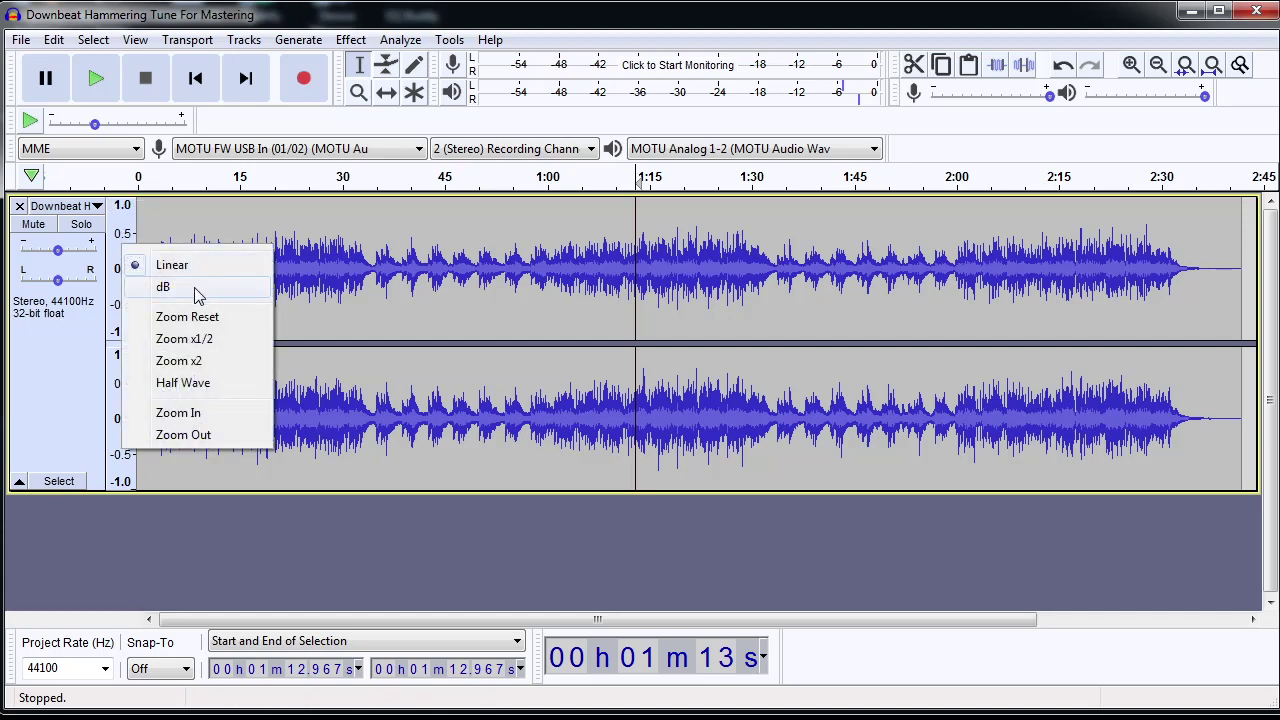
{"action": "left_click", "coordinate": [163, 287]}
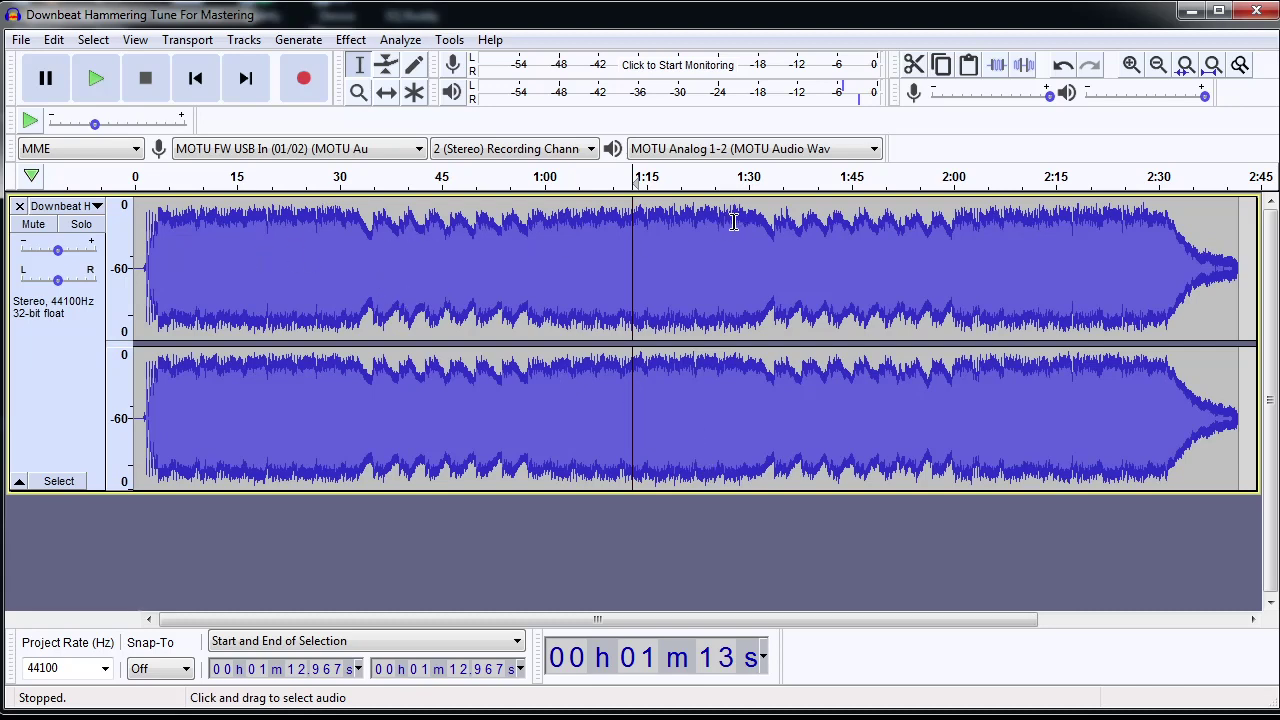
{"action": "left_click_drag", "start_coordinate": [758, 224], "coordinate": [520, 232]}
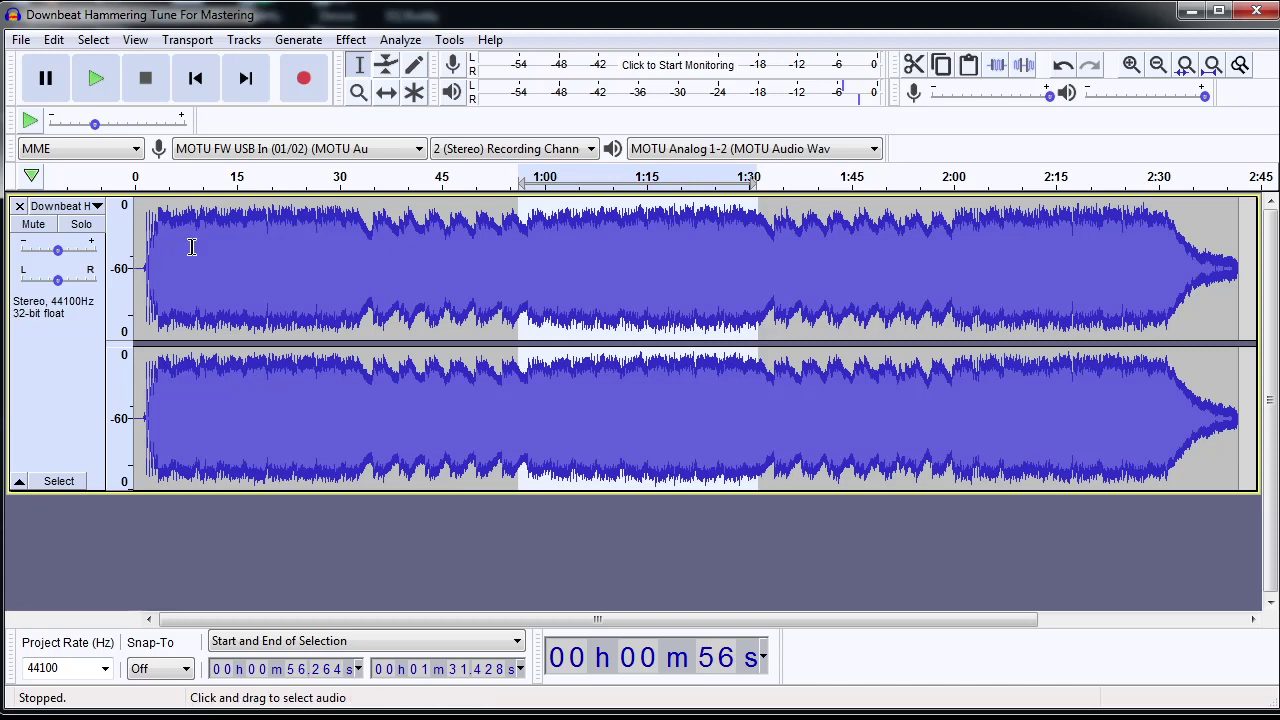
Zoom the dB scale in vertically to 11 to -19 dB.
{"action": "right_click", "coordinate": [122, 260]}
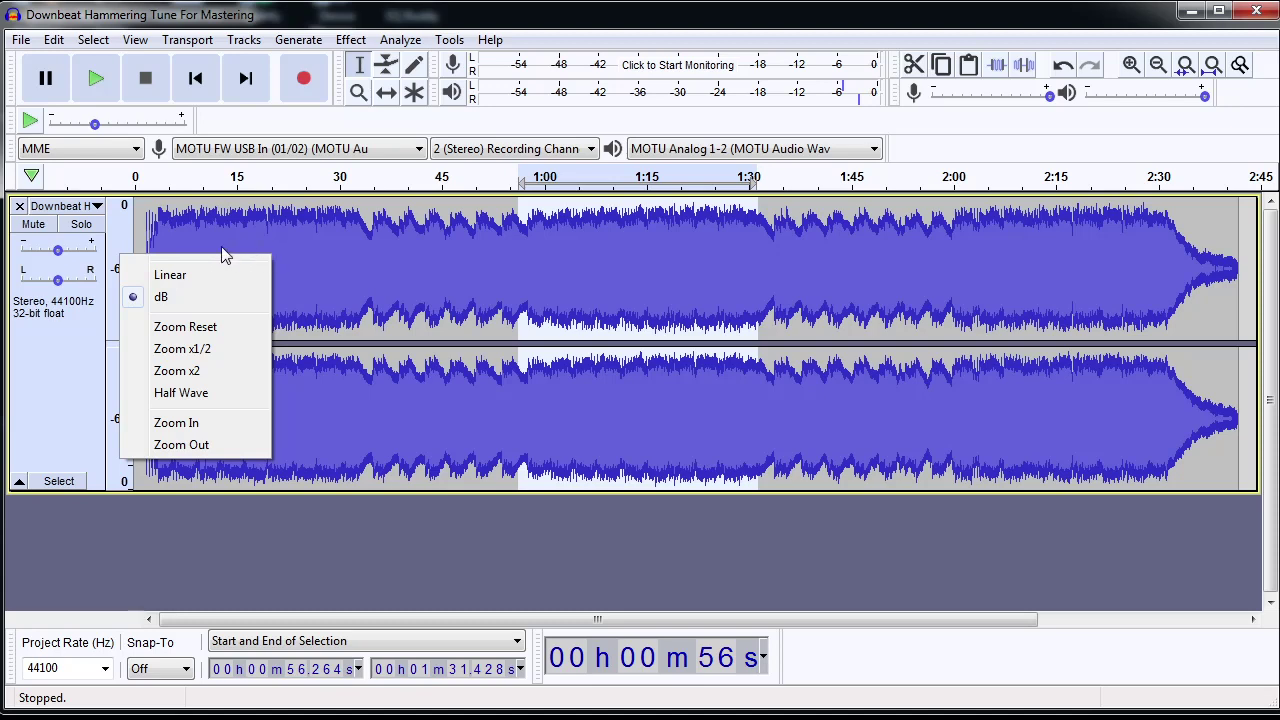
{"action": "right_click", "coordinate": [125, 214]}
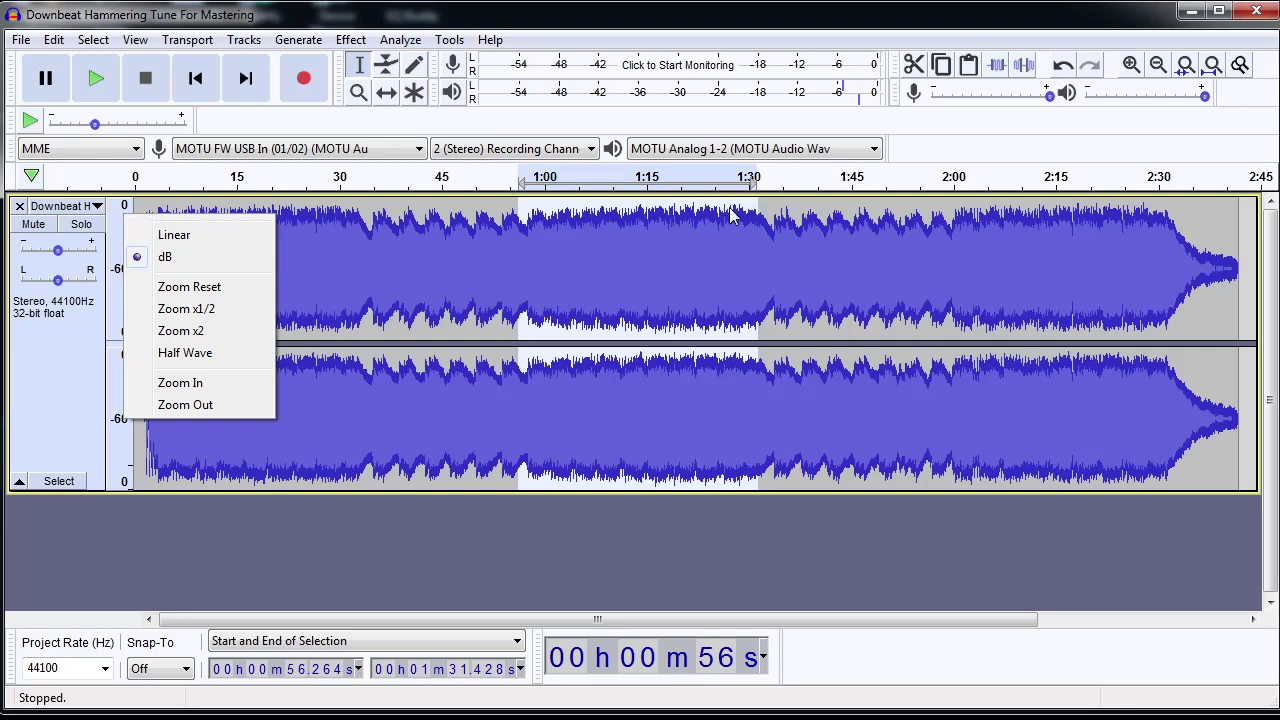
{"action": "right_click", "coordinate": [125, 206]}
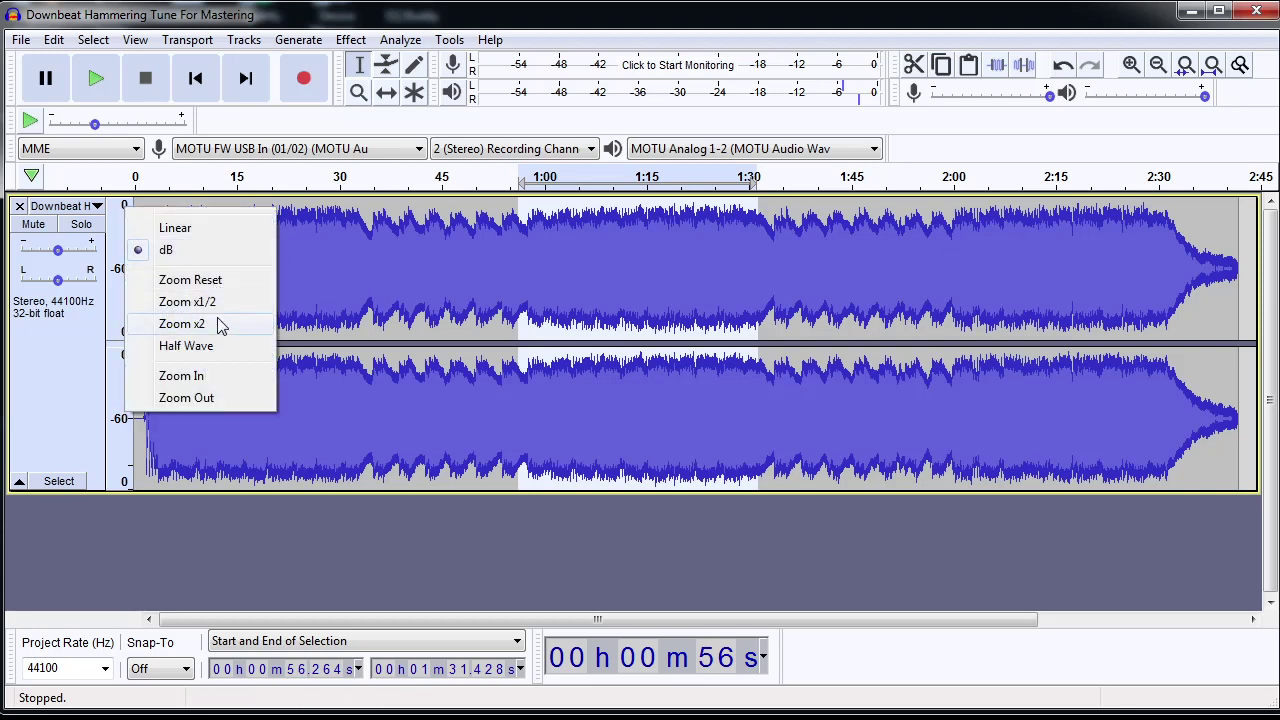
{"action": "left_click", "coordinate": [210, 375]}
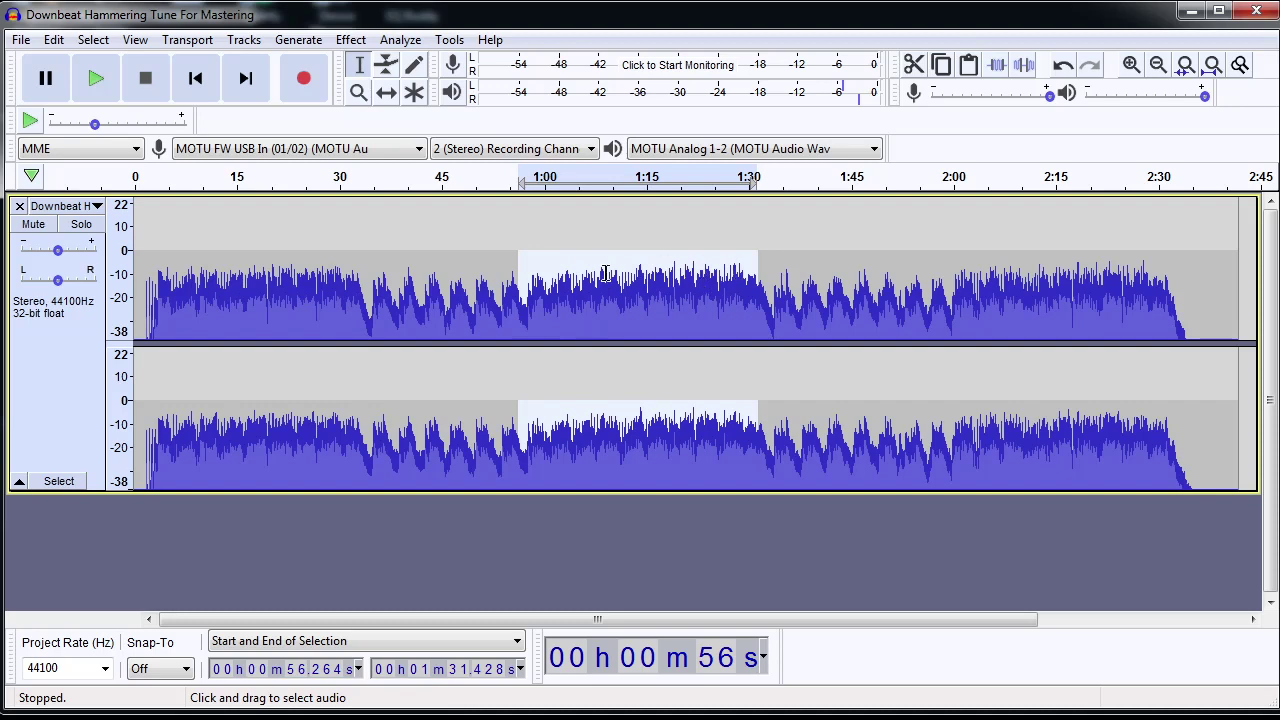
{"action": "left_click", "coordinate": [675, 274]}
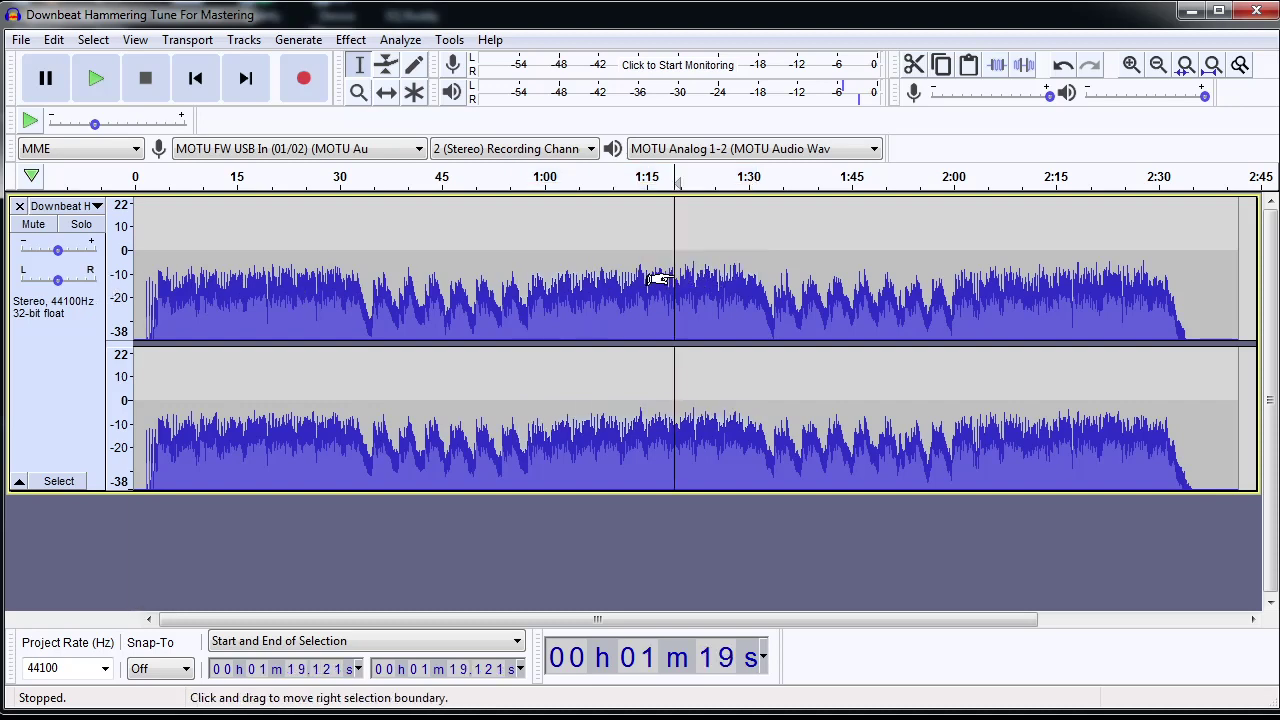
{"action": "right_click", "coordinate": [127, 268]}
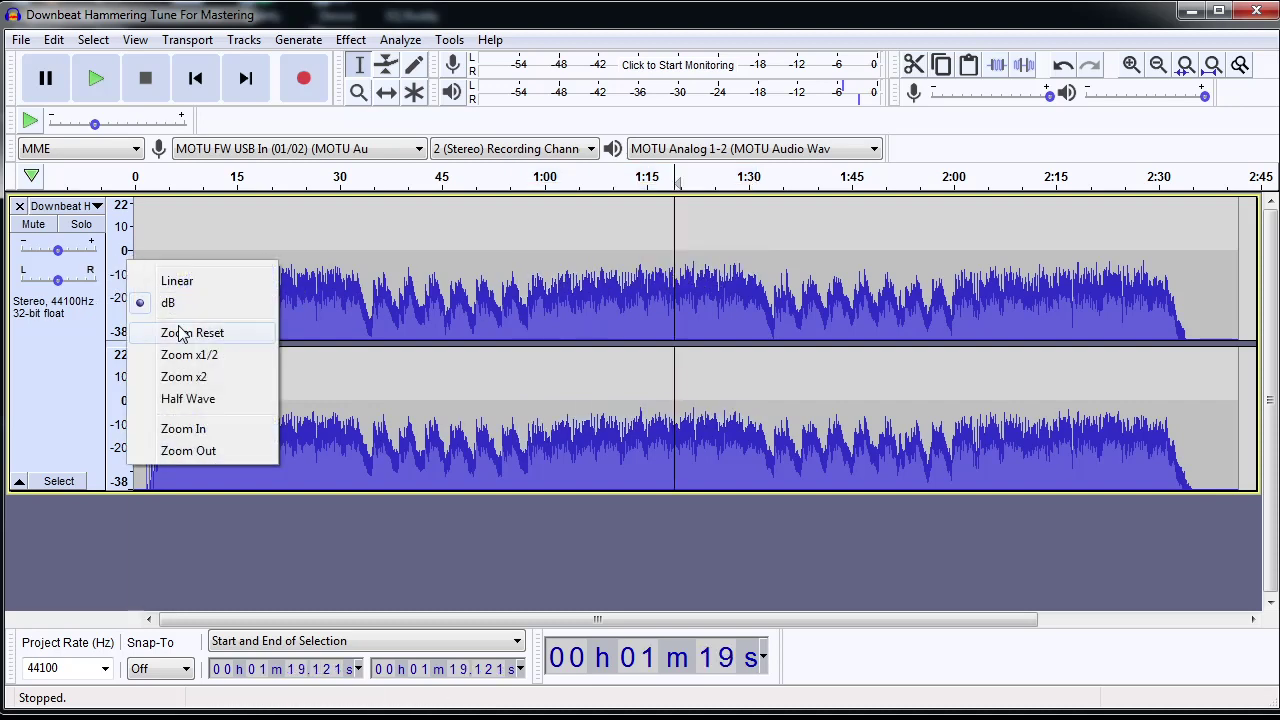
{"action": "left_click", "coordinate": [206, 430]}
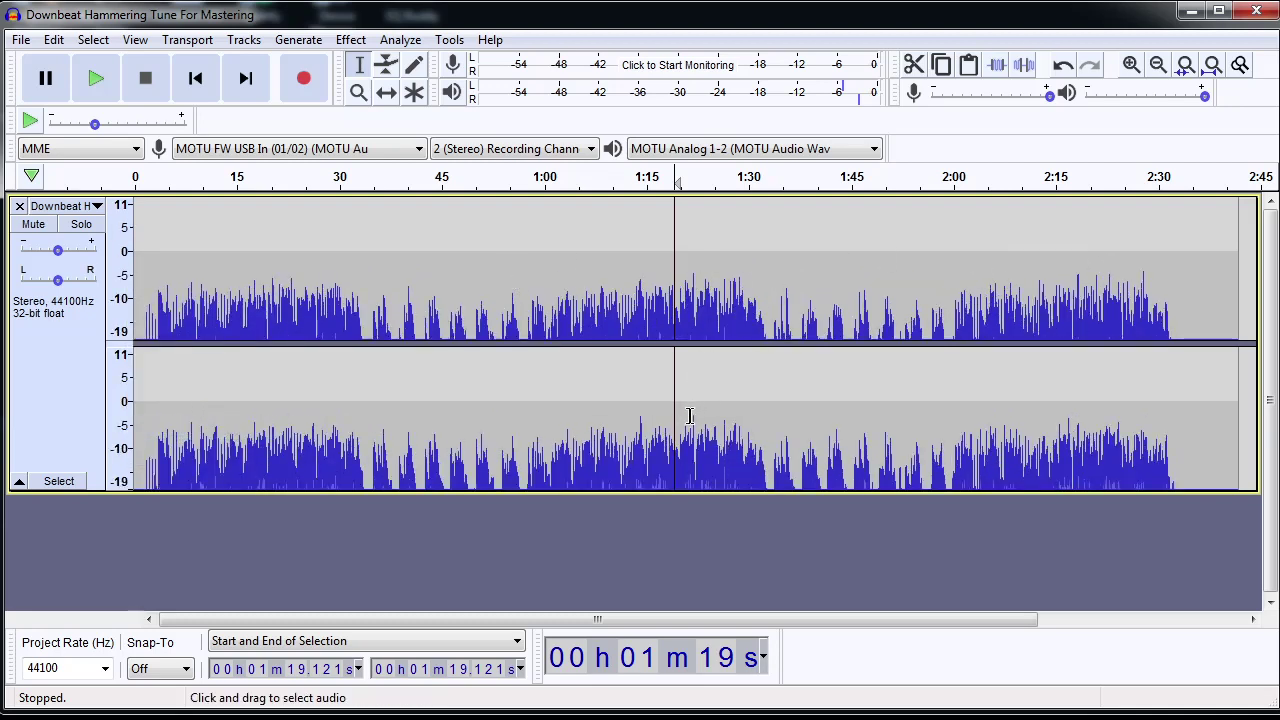
Zoom the dB scale further, to 4 to -11 and then 0 to -6 dB.
{"action": "left_click", "coordinate": [689, 415]}
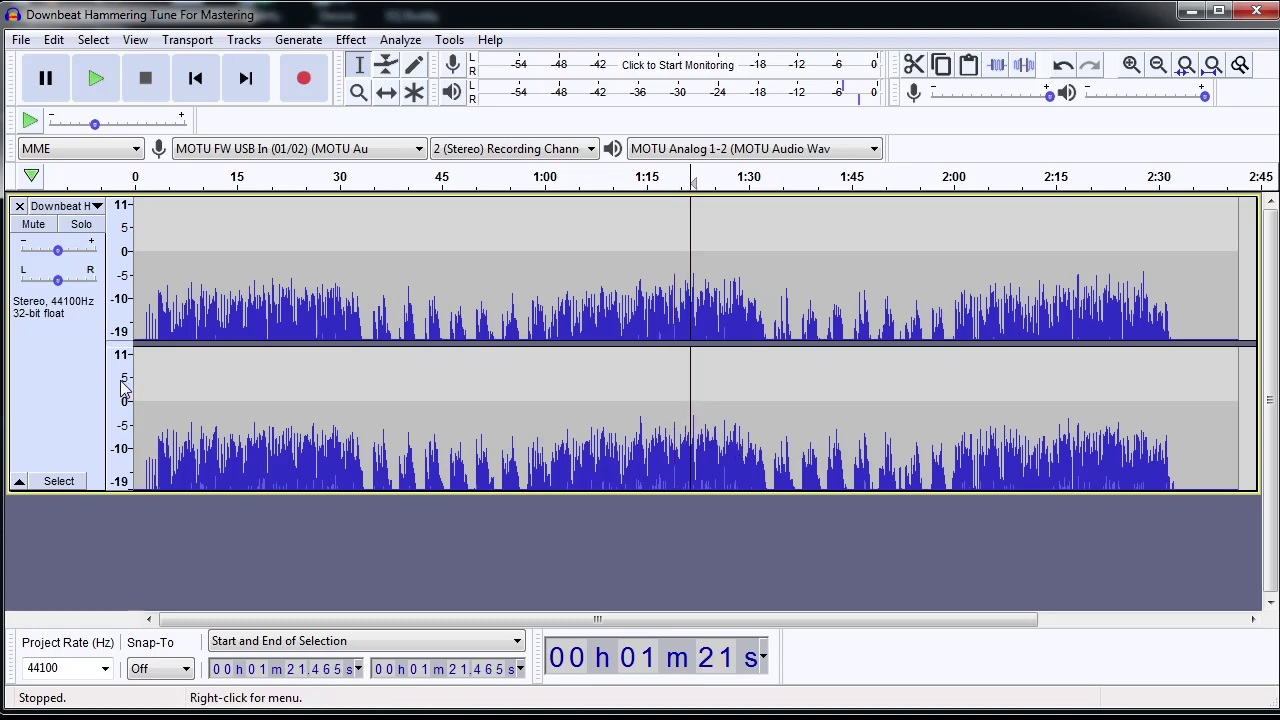
{"action": "right_click", "coordinate": [128, 425]}
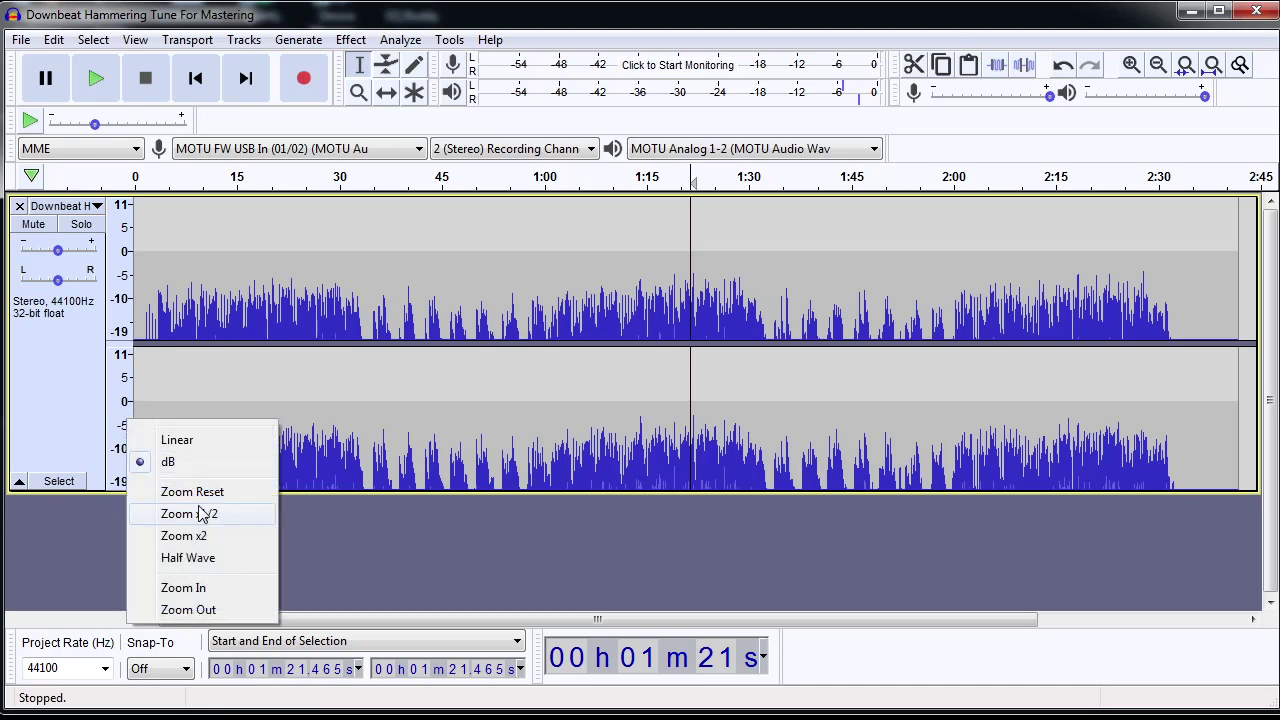
{"action": "left_click", "coordinate": [200, 588]}
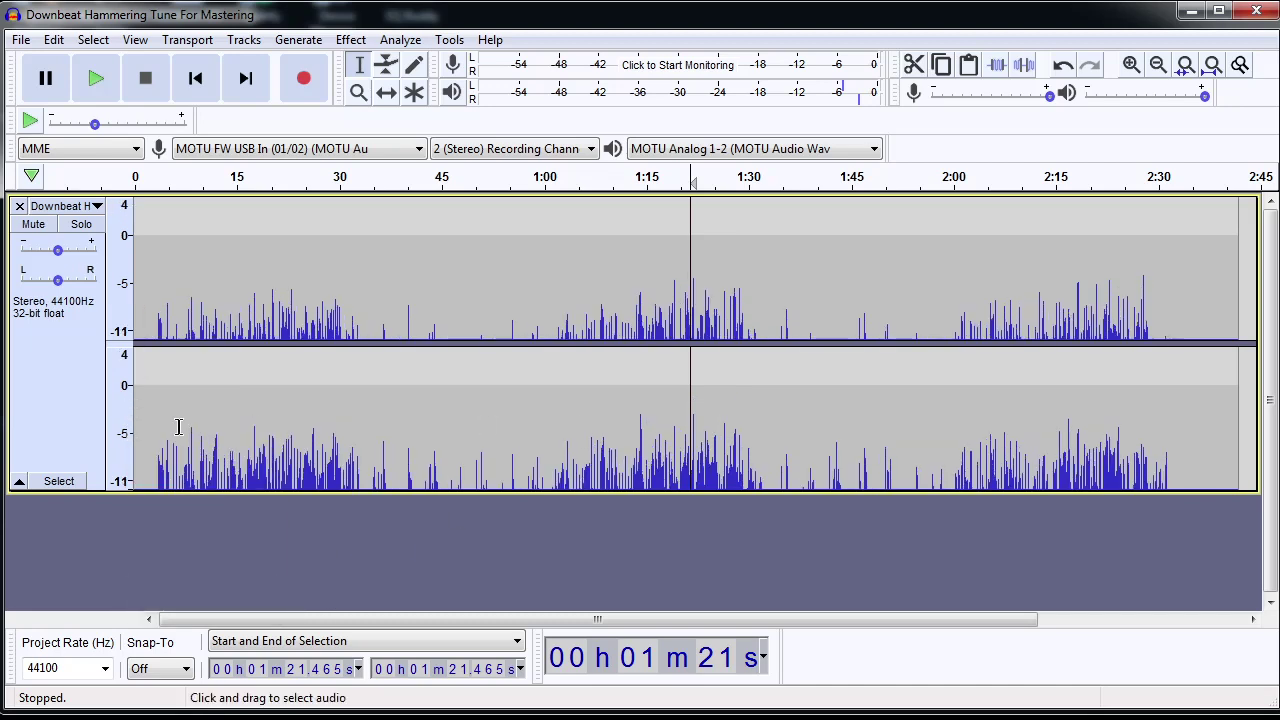
{"action": "right_click", "coordinate": [130, 420]}
{"action": "left_click", "coordinate": [198, 584]}
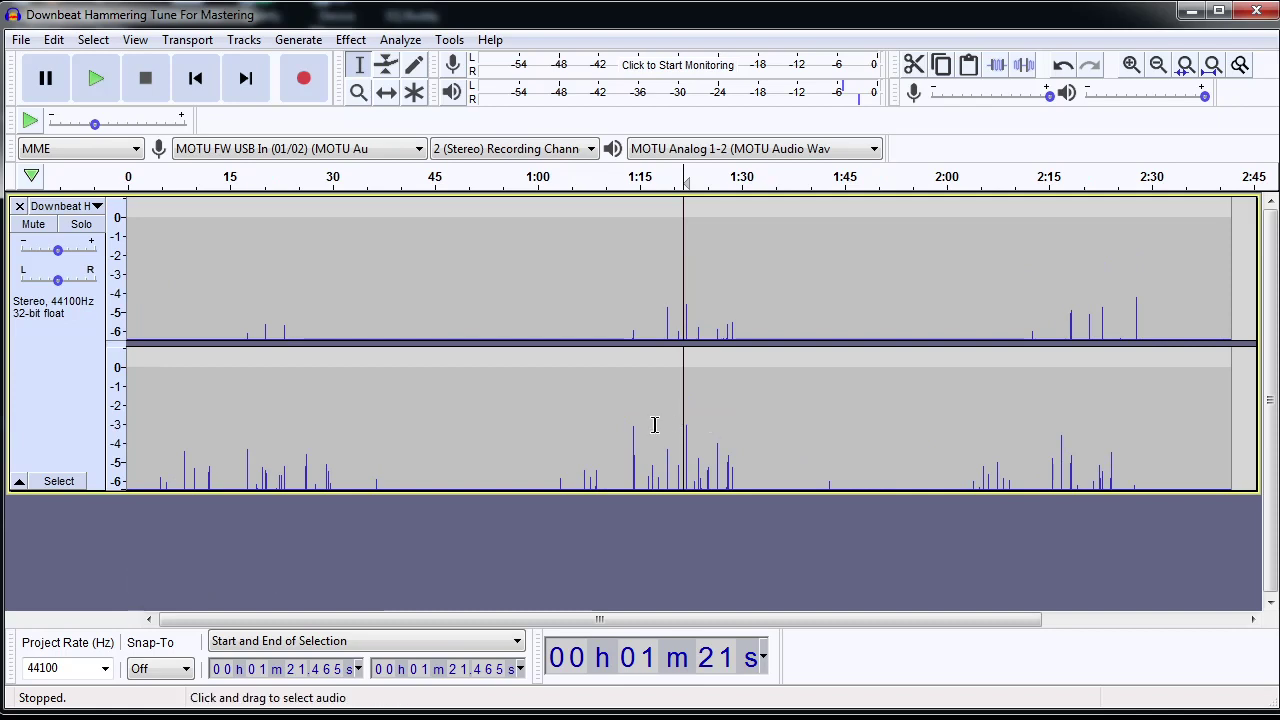
{"action": "left_click", "coordinate": [561, 431]}
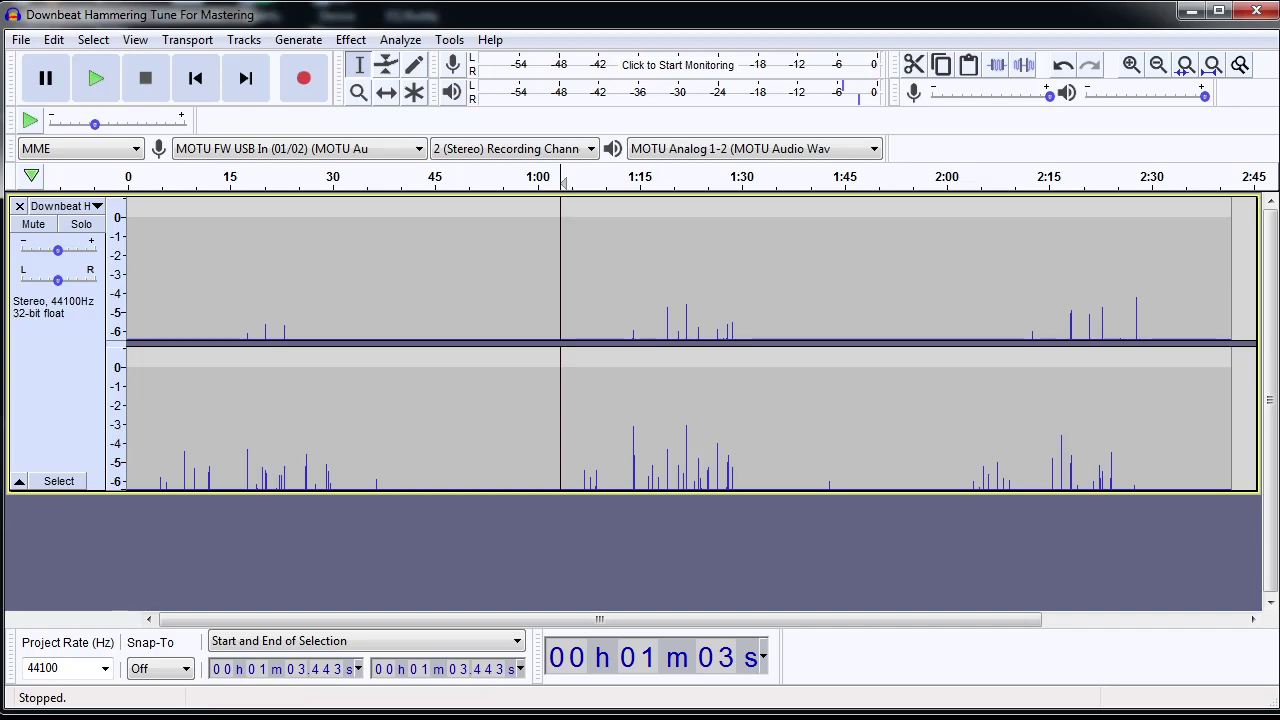
Search Firefox for the earlier decibels query and highlight the 3 dB figure.
{"action": "left_click", "coordinate": [417, 4]}
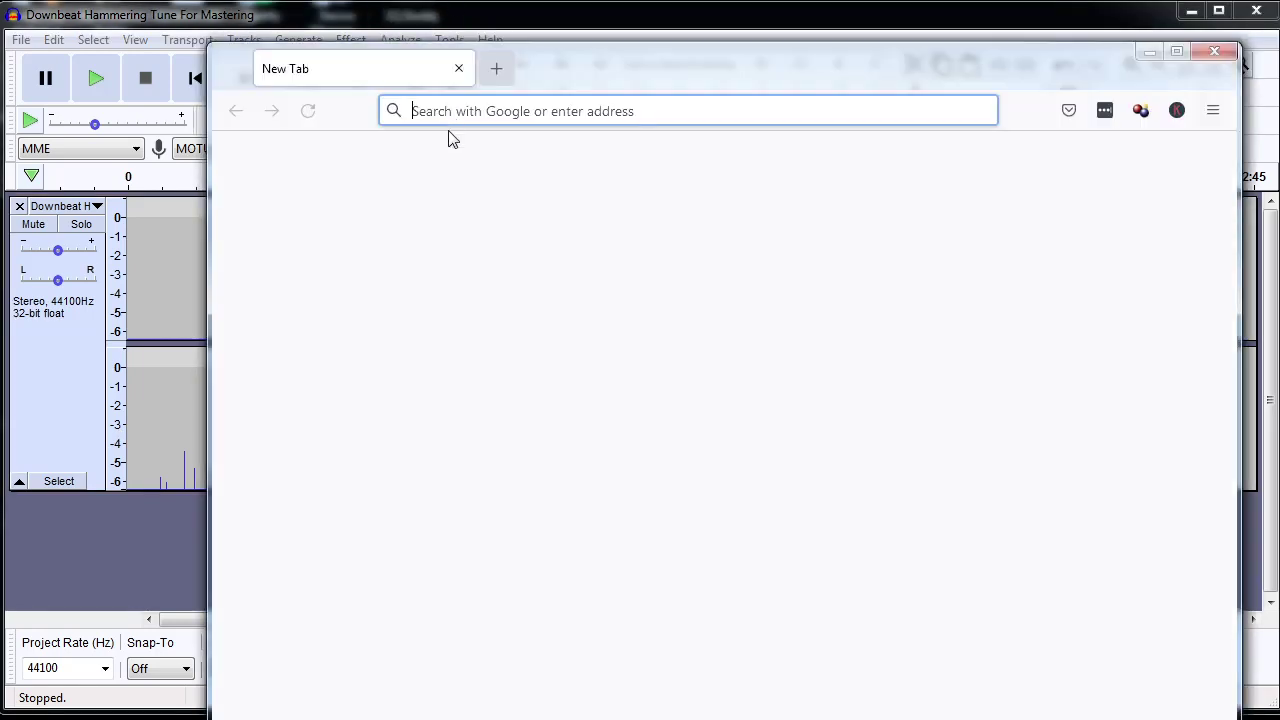
{"action": "type", "text": "decibel"}
{"action": "key", "text": "Down"}
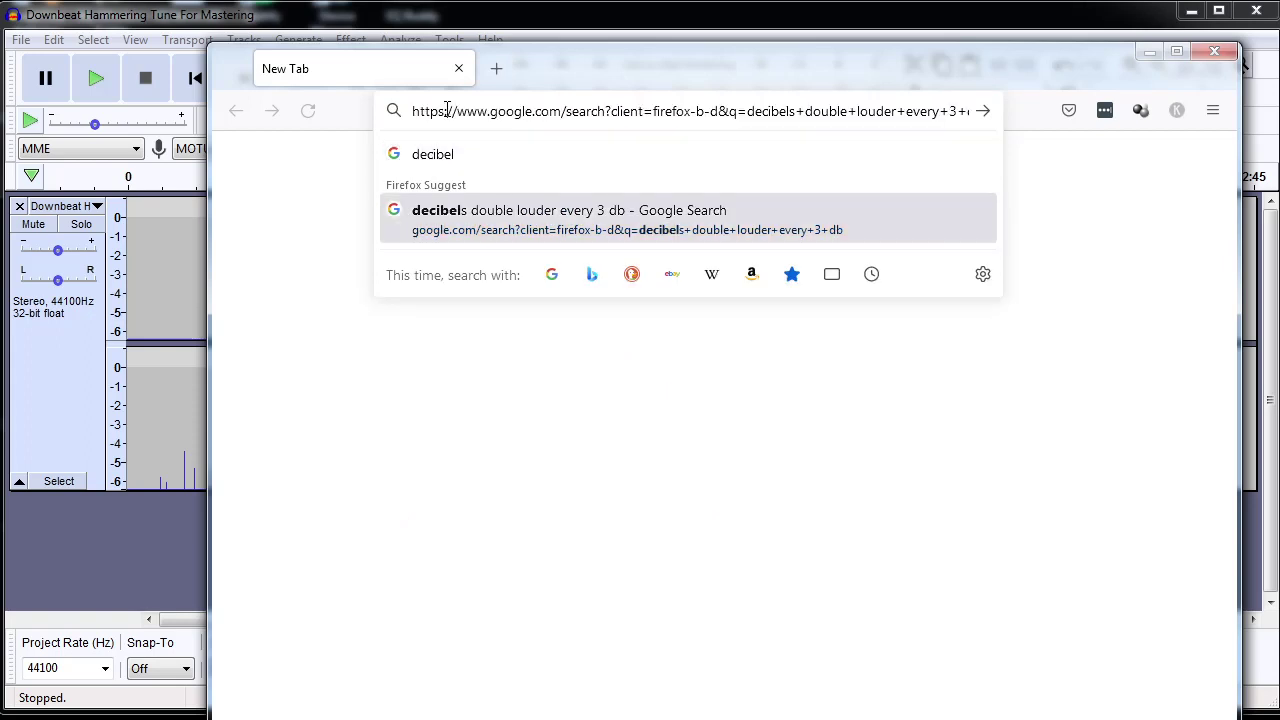
{"action": "key", "text": "Return"}
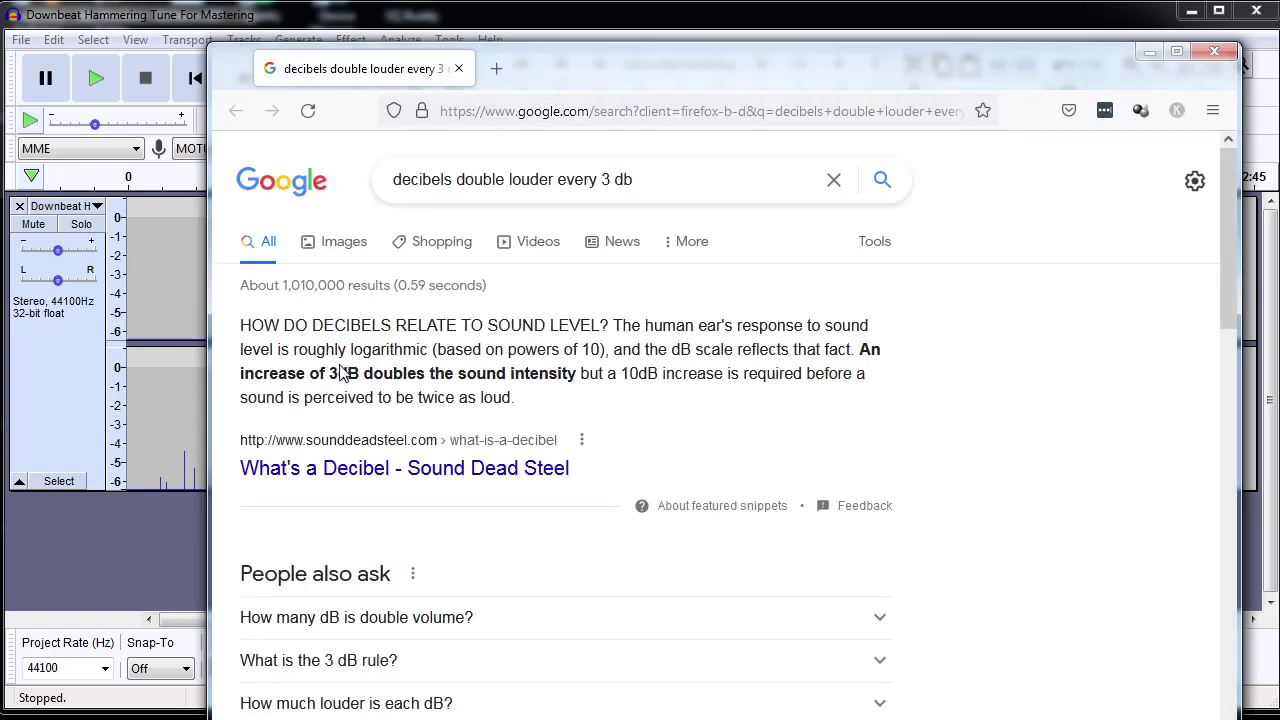
{"action": "left_click_drag", "start_coordinate": [357, 373], "coordinate": [337, 374]}
{"action": "left_click", "coordinate": [568, 380]}
{"action": "left_click", "coordinate": [127, 367]}
Highlight the lines on 3 dB doubling intensity and the 10 dB increase, then return to Audacity.
{"action": "left_click_drag", "start_coordinate": [600, 325], "coordinate": [617, 355]}
{"action": "left_click_drag", "start_coordinate": [325, 373], "coordinate": [577, 380]}
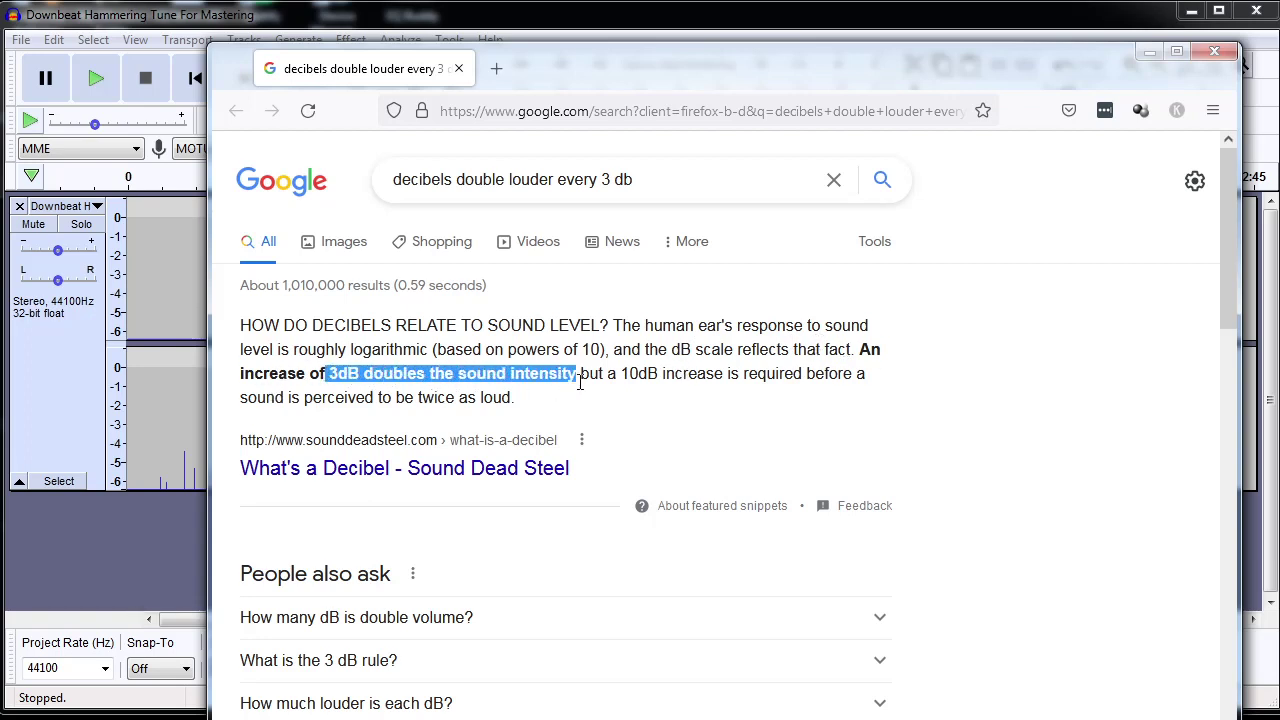
{"action": "left_click", "coordinate": [617, 381]}
{"action": "left_click_drag", "start_coordinate": [622, 374], "coordinate": [686, 382]}
{"action": "left_click", "coordinate": [696, 410]}
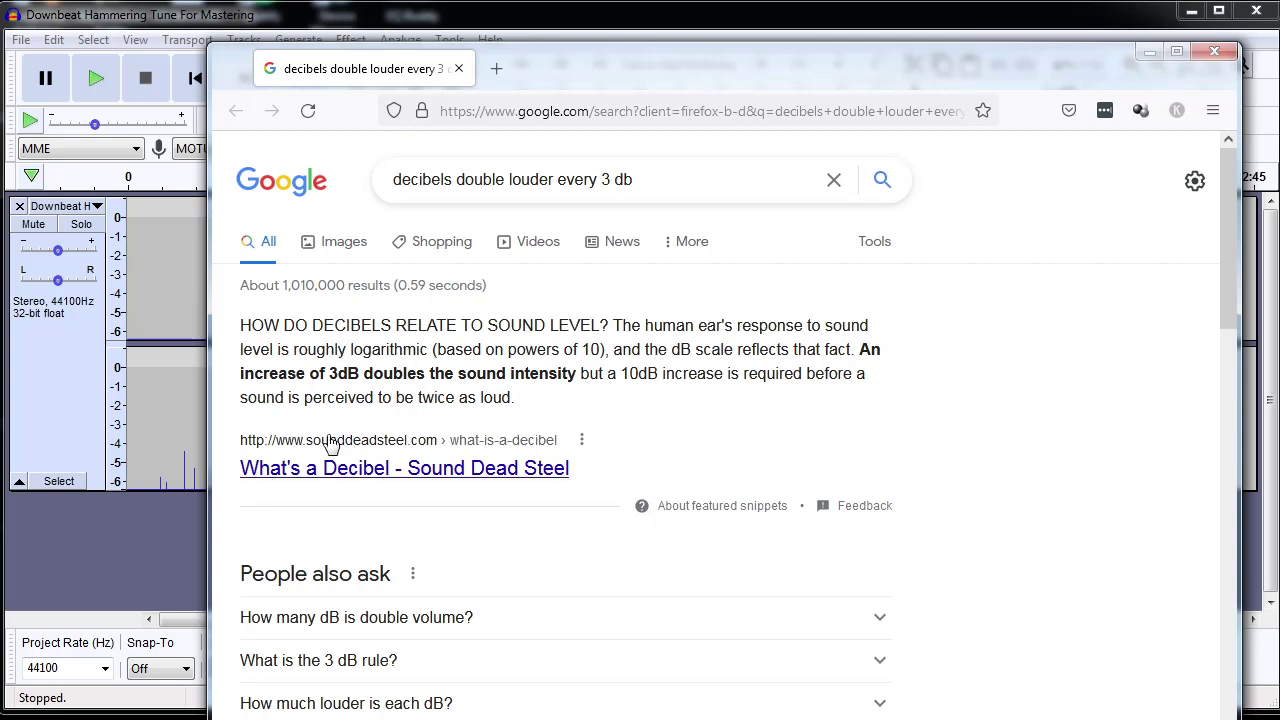
{"action": "left_click", "coordinate": [333, 18]}
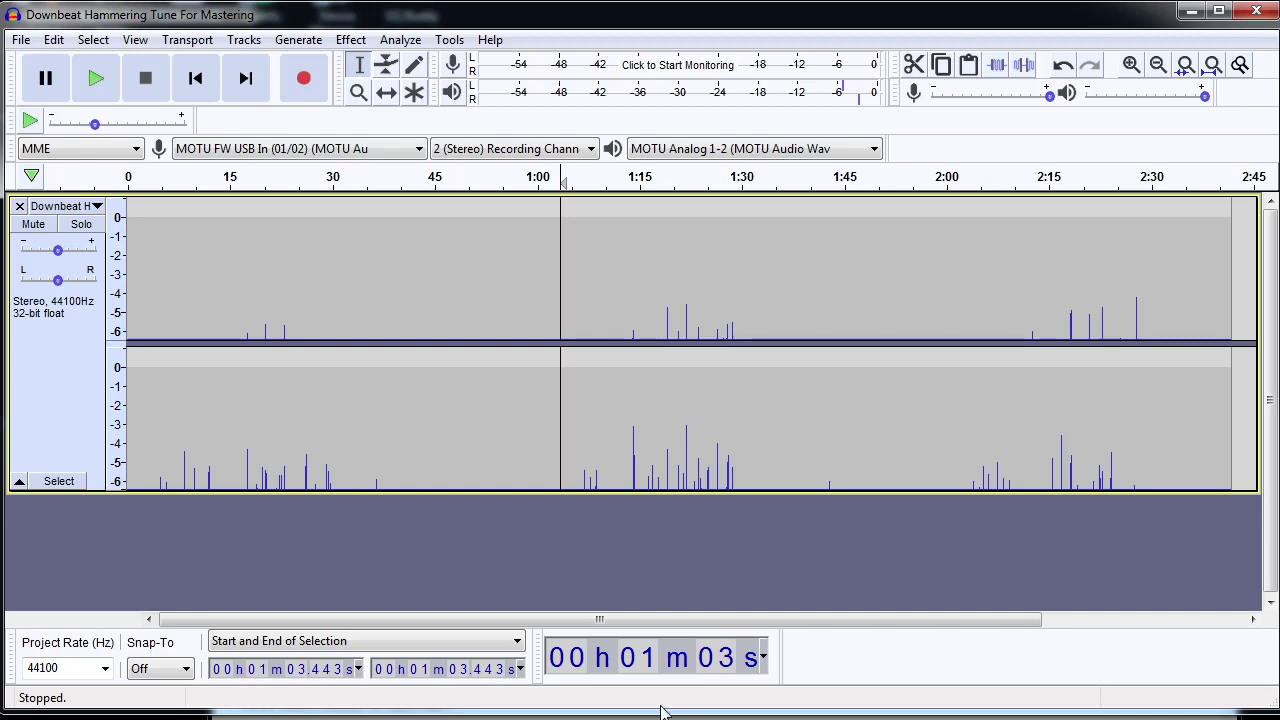
Close the Firefox window and place the playback position at about 1:23.
{"action": "key", "text": "alt+Tab"}
{"action": "left_click", "coordinate": [1213, 54]}
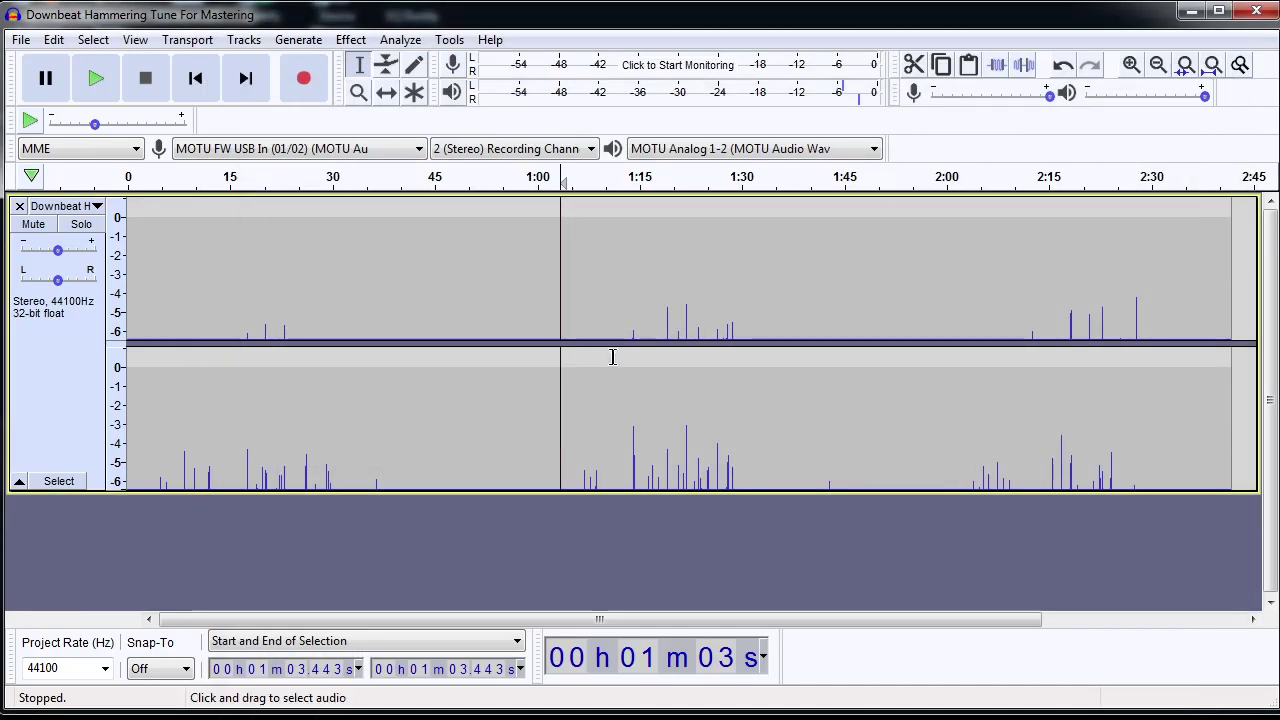
{"action": "left_click", "coordinate": [692, 424]}
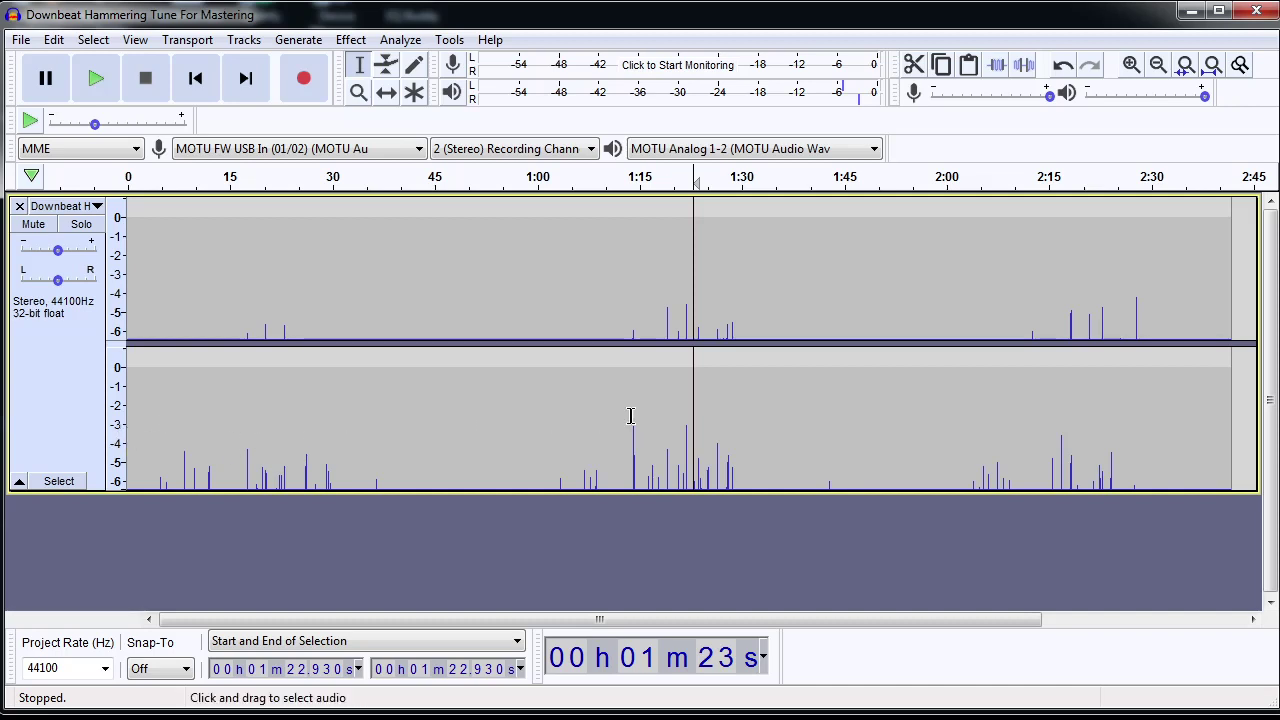
Reset the vertical scale zoom, select the whole song and open the Effect menu.
{"action": "right_click", "coordinate": [116, 272]}
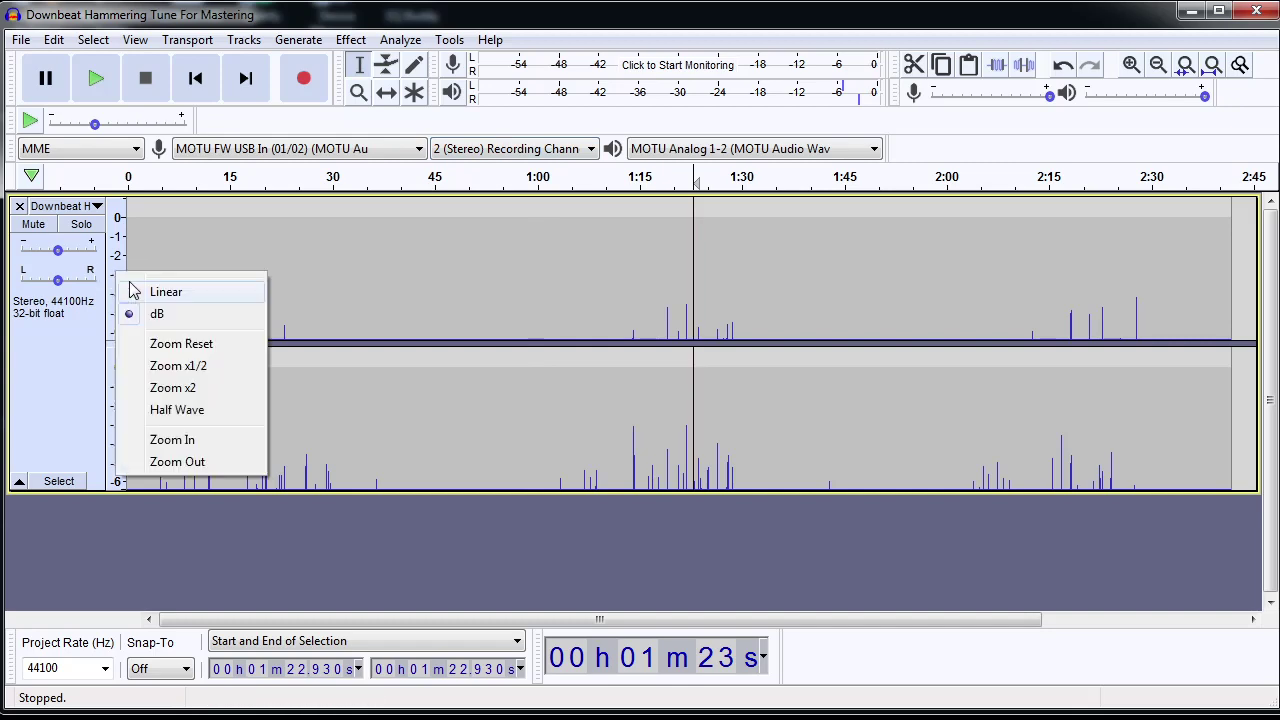
{"action": "left_click", "coordinate": [184, 343]}
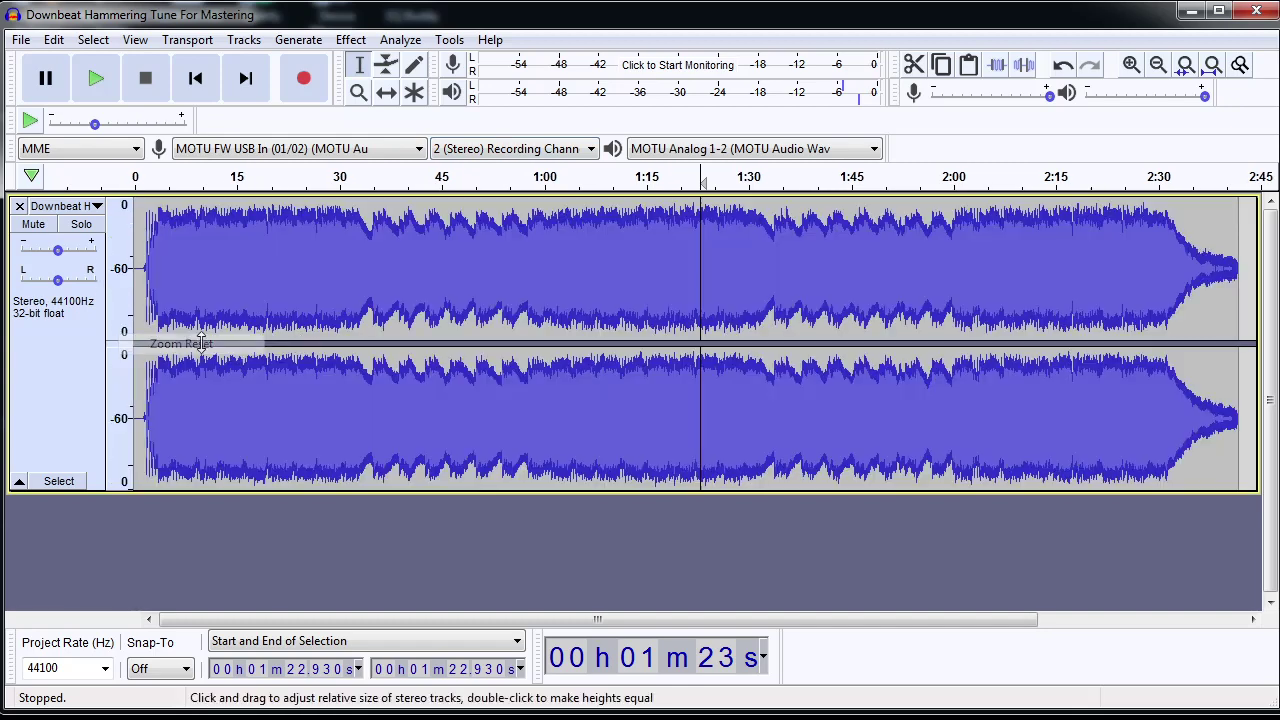
{"action": "key", "text": "ctrl+a"}
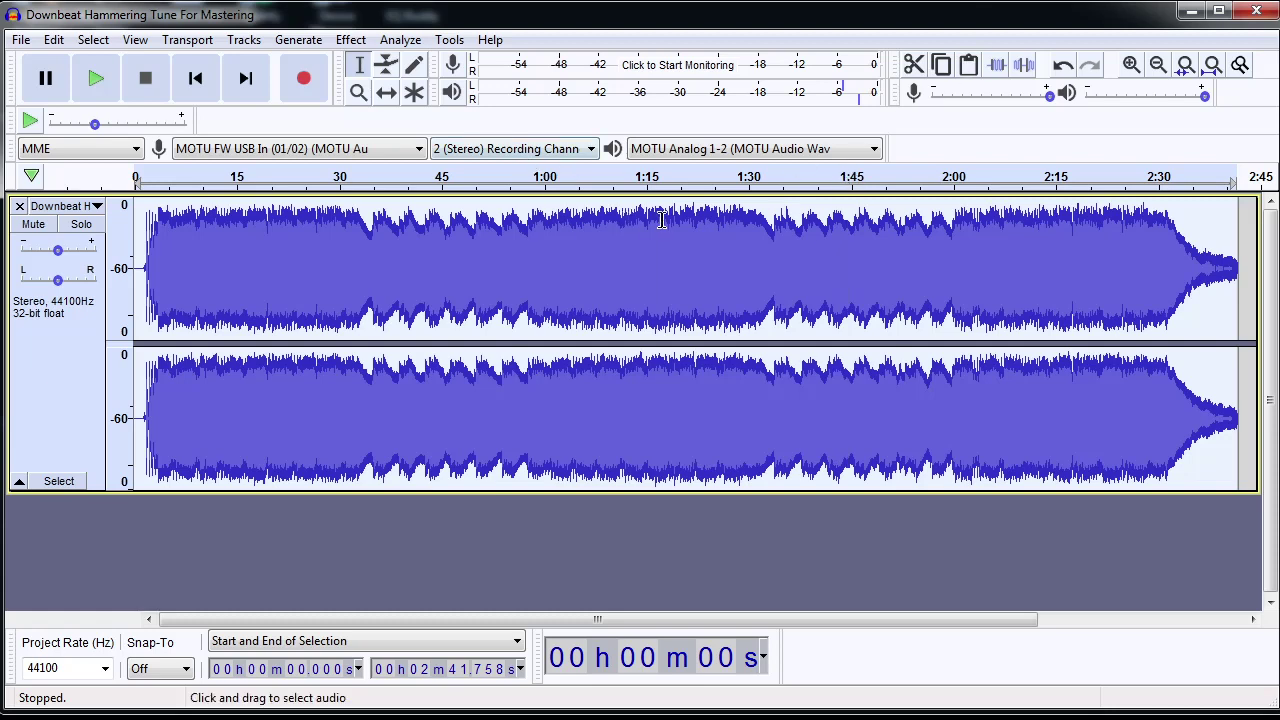
{"action": "left_click", "coordinate": [350, 40]}
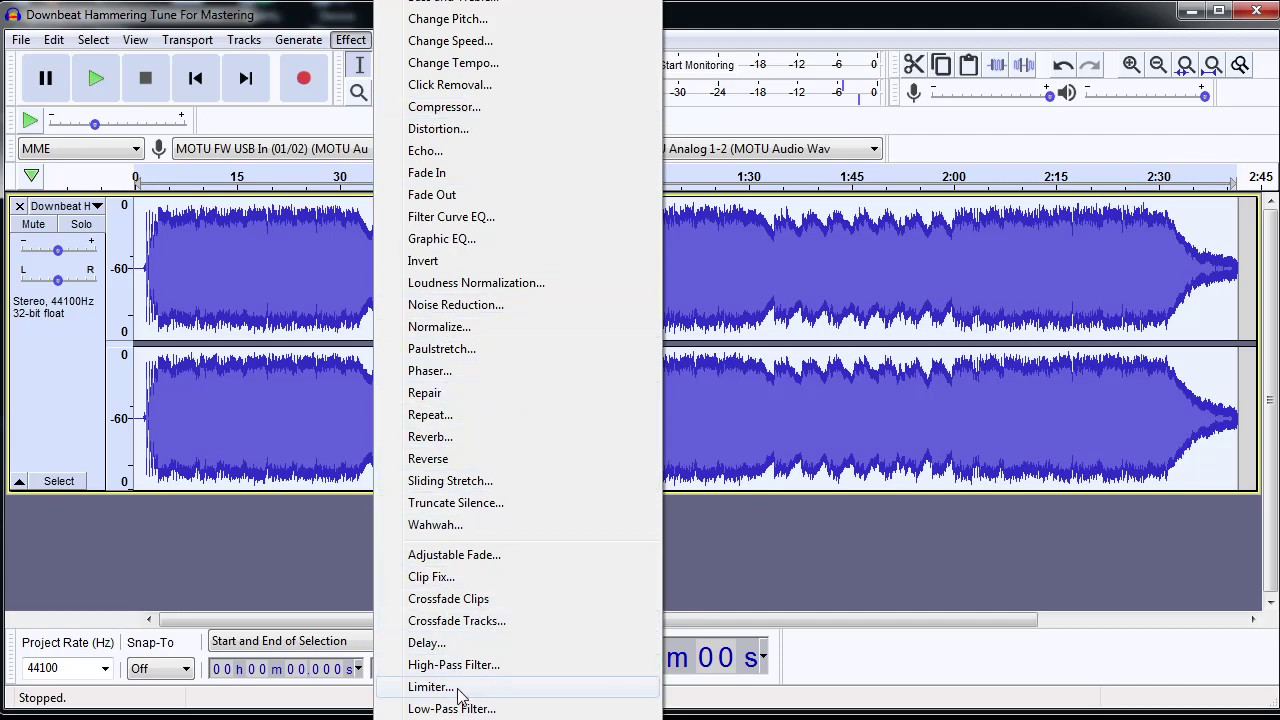
In the Limiter, set the limit to -7.00 dB and preview the result.
{"action": "left_click", "coordinate": [430, 687]}
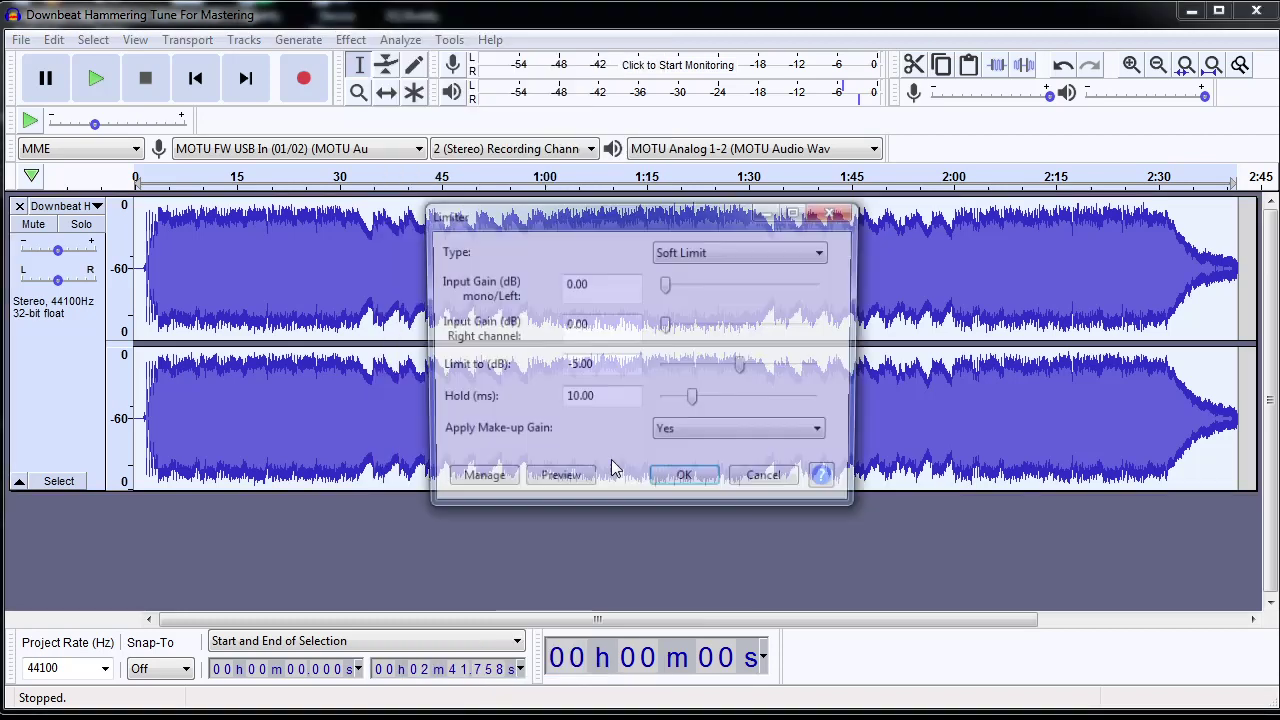
{"action": "left_click_drag", "start_coordinate": [630, 222], "coordinate": [608, 352]}
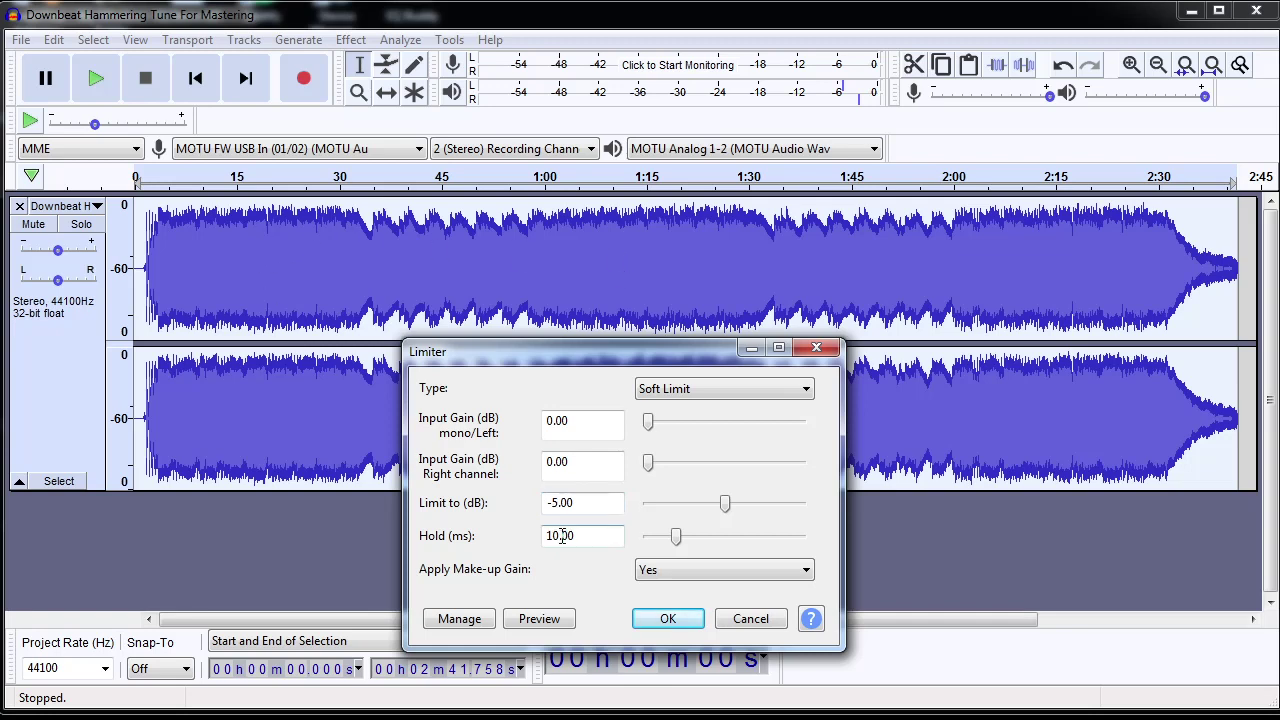
{"action": "left_click_drag", "start_coordinate": [556, 502], "coordinate": [549, 503]}
{"action": "type", "text": "8"}
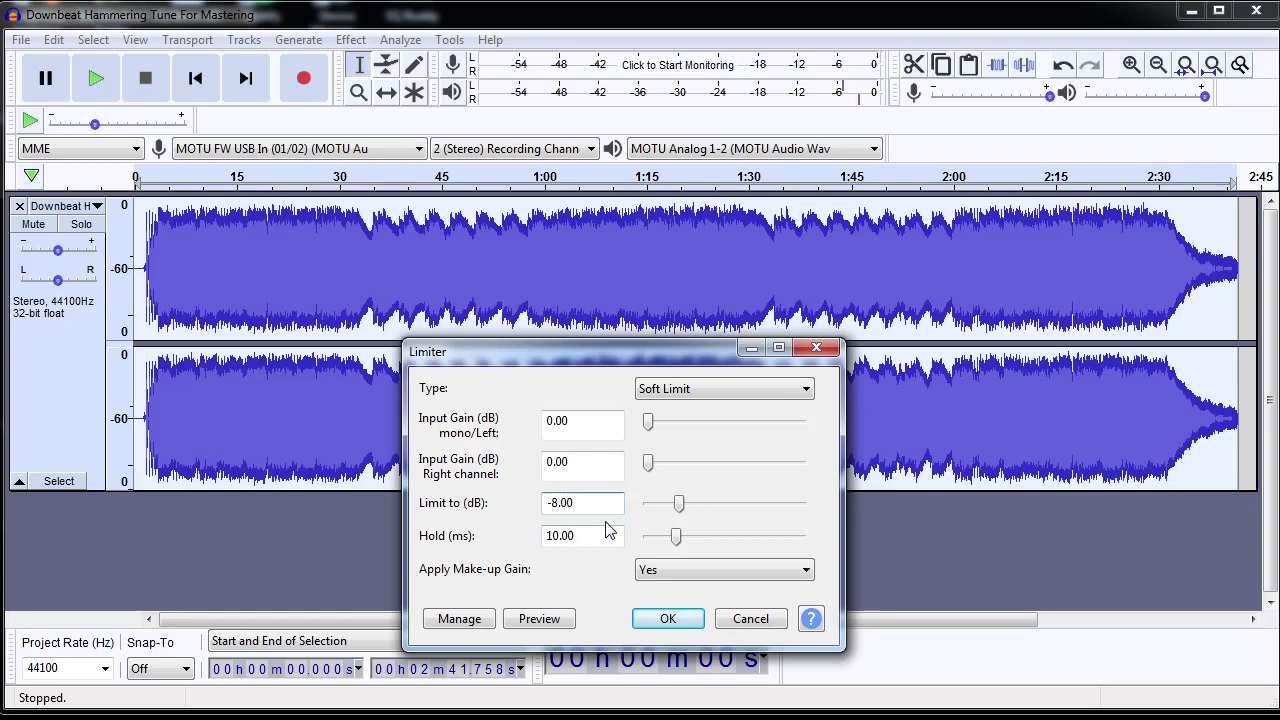
{"action": "key", "text": "alt+p"}
{"action": "type", "text": "7"}
{"action": "key", "text": "Delete"}
Keep Apply Make-up Gain at Yes and apply the Limiter to the song.
{"action": "left_click", "coordinate": [681, 576]}
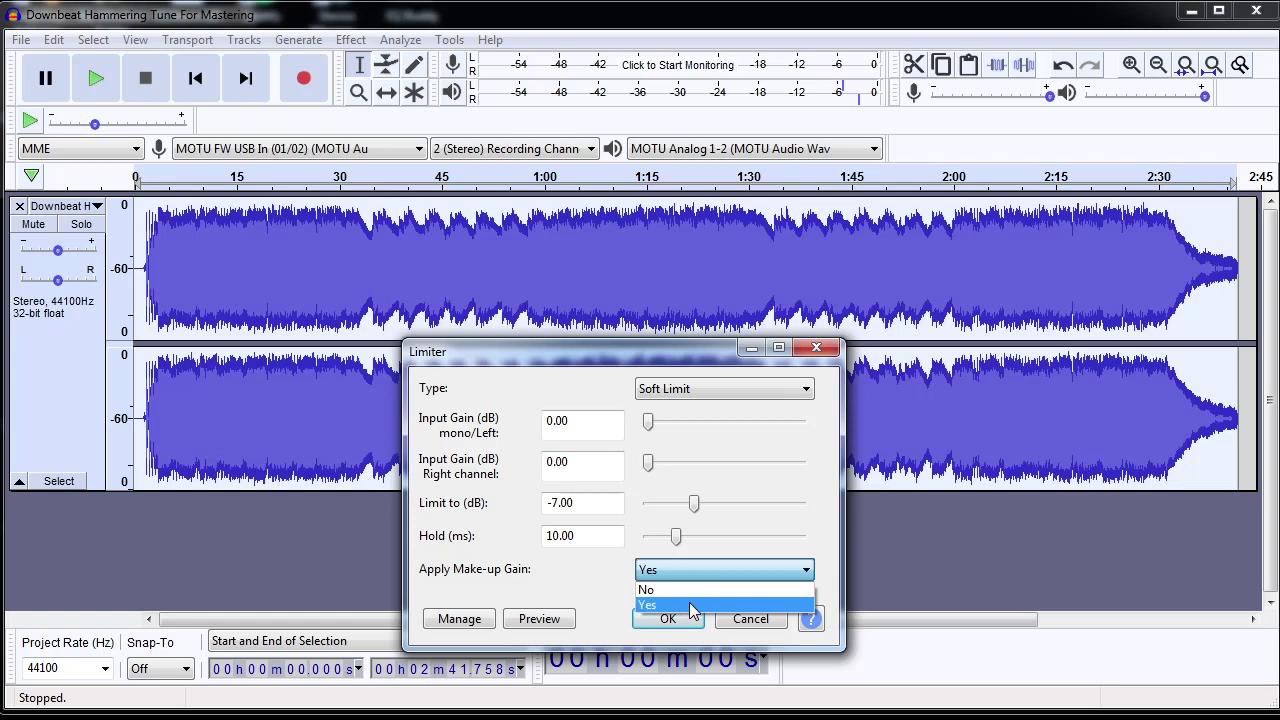
{"action": "left_click", "coordinate": [650, 605]}
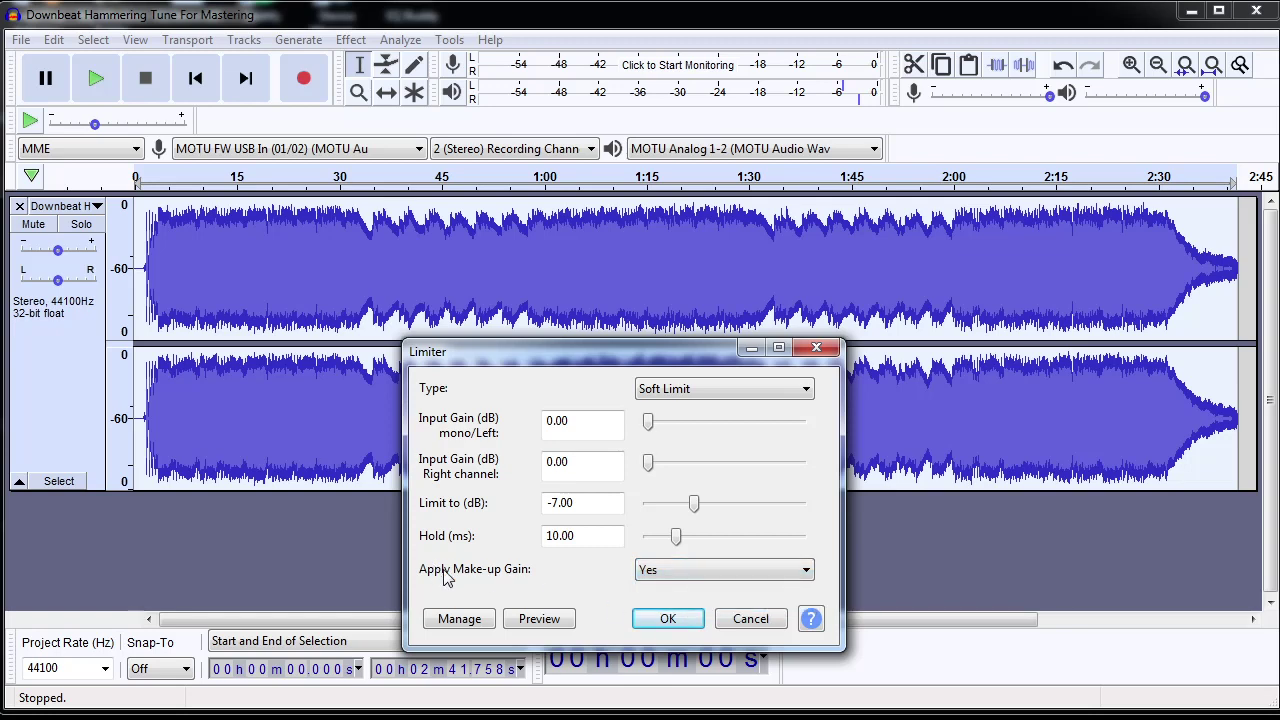
{"action": "left_click", "coordinate": [662, 619]}
{"action": "left_click", "coordinate": [643, 288]}
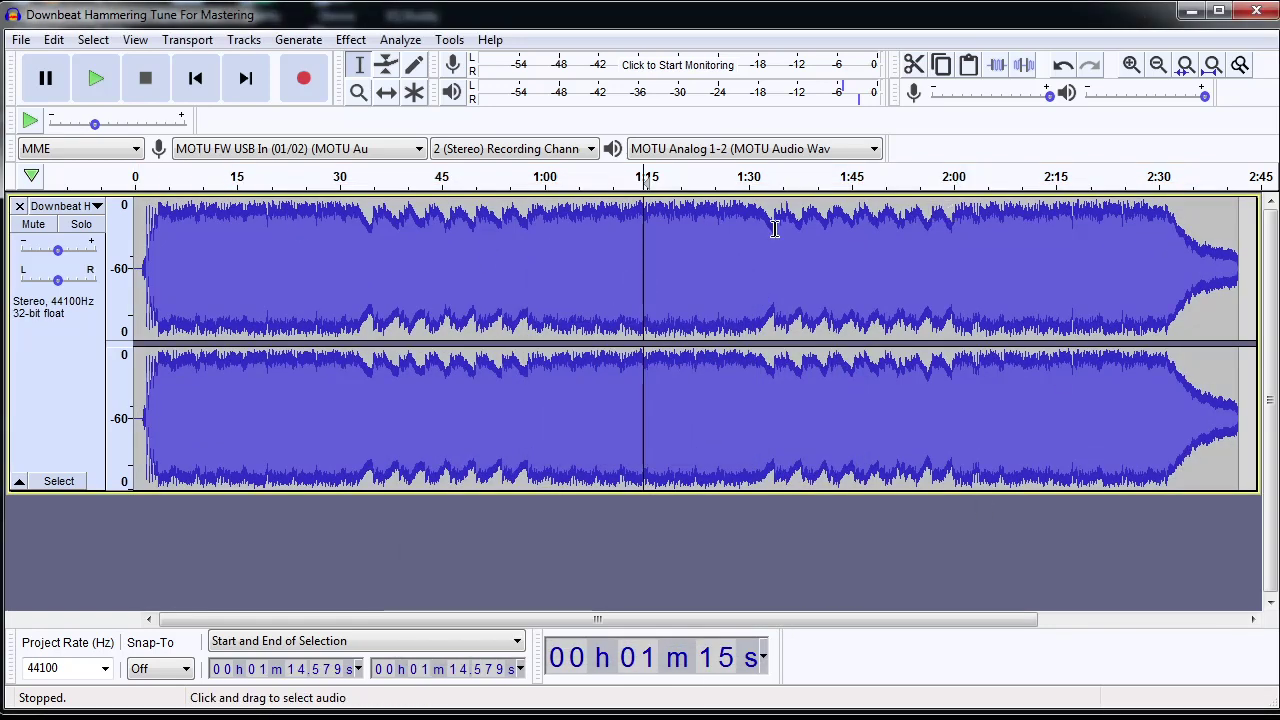
Select the whole song and zoom the vertical dB scale in twice to 0 to -28 dB.
{"action": "key", "text": "ctrl+a"}
{"action": "right_click", "coordinate": [124, 274]}
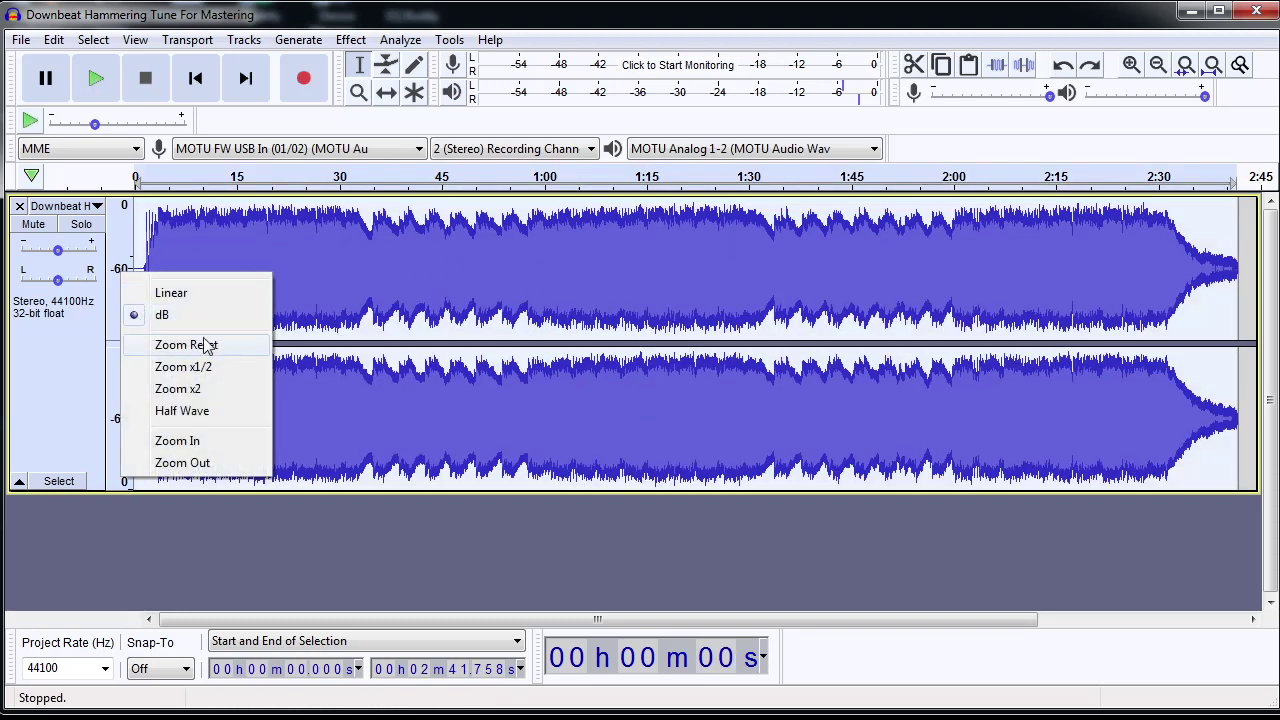
{"action": "left_click", "coordinate": [125, 244]}
{"action": "right_click", "coordinate": [122, 220]}
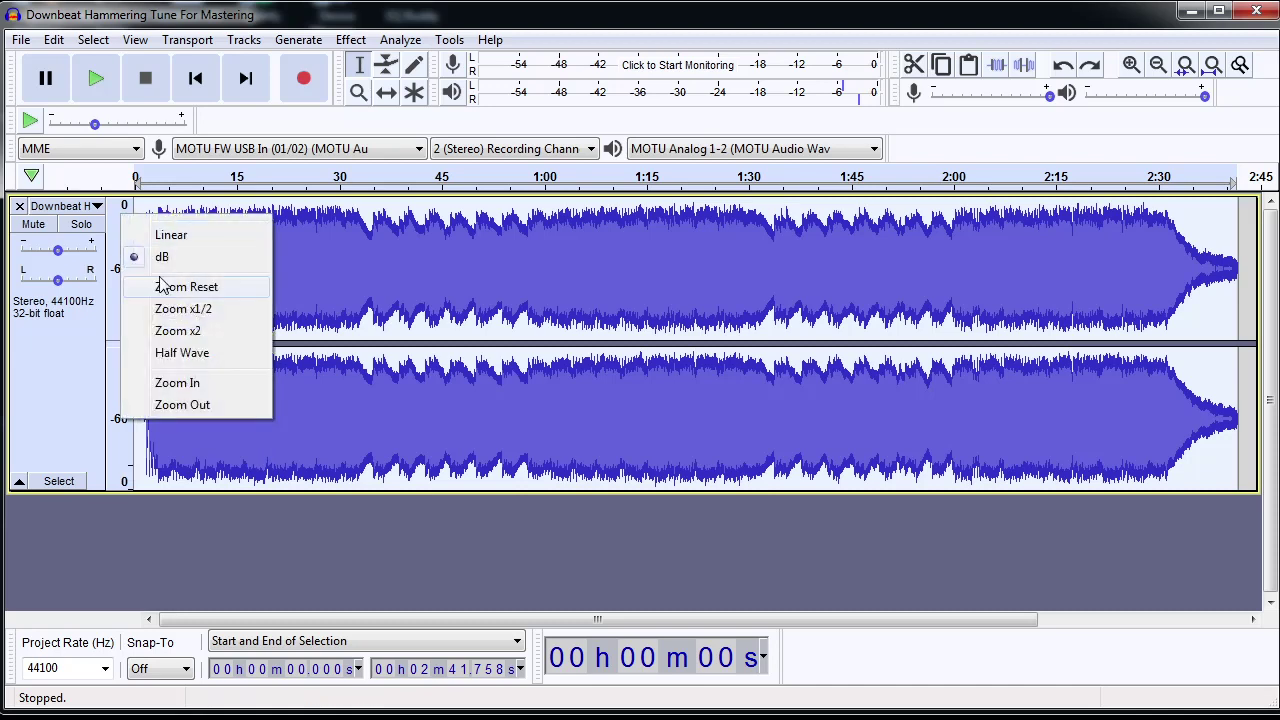
{"action": "left_click", "coordinate": [205, 382]}
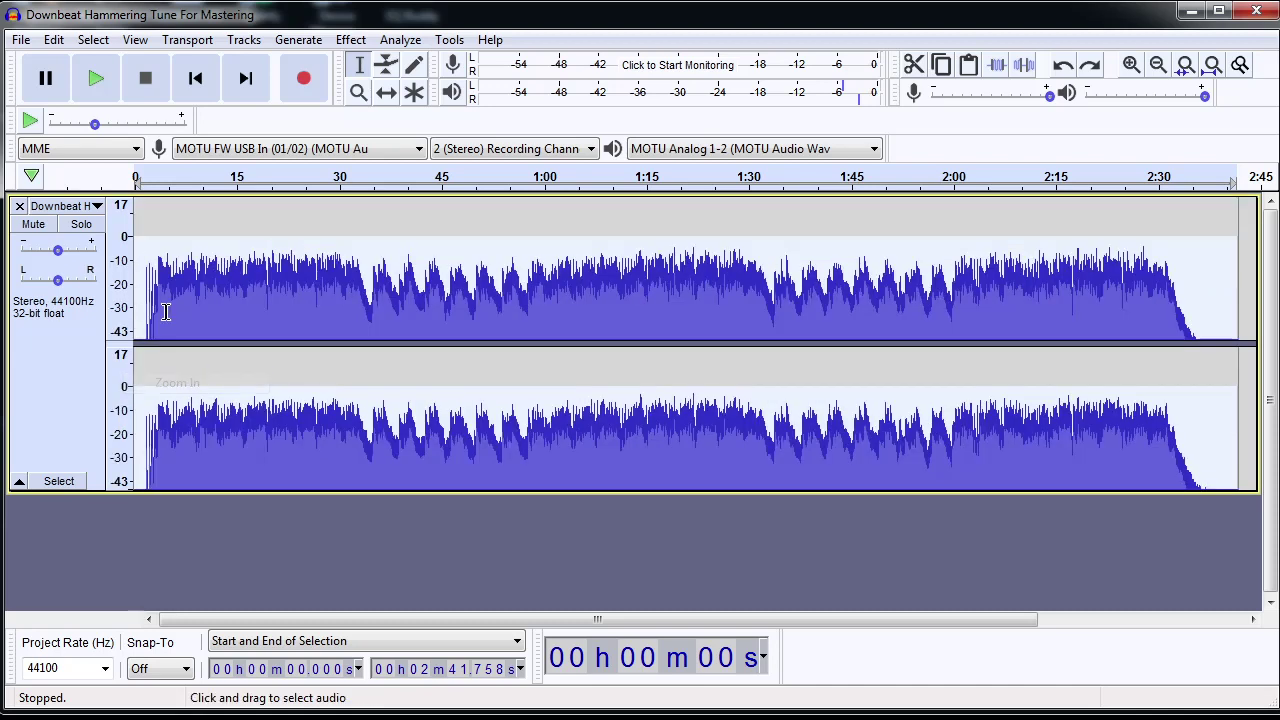
{"action": "right_click", "coordinate": [126, 272]}
{"action": "left_click", "coordinate": [211, 432]}
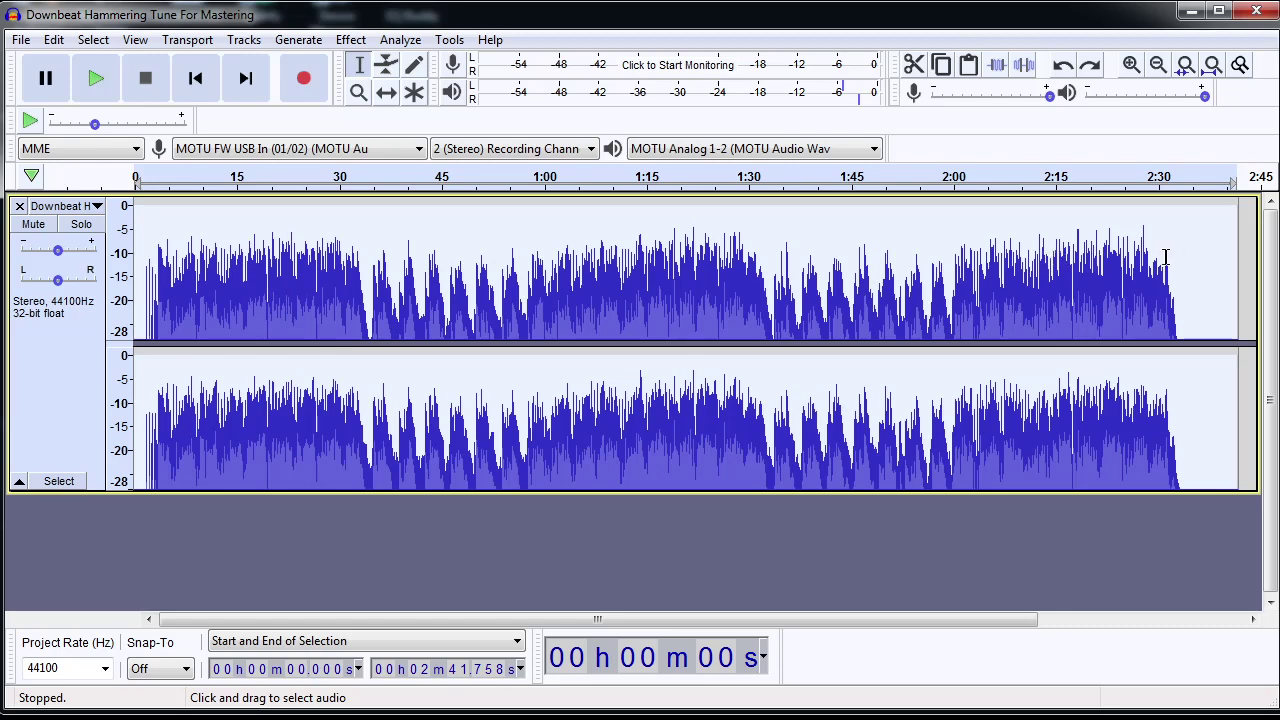
{"action": "left_click", "coordinate": [298, 39]}
Reapply the Limiter at -7 dB with make-up gain, then undo twice and redo.
{"action": "left_click", "coordinate": [335, 42]}
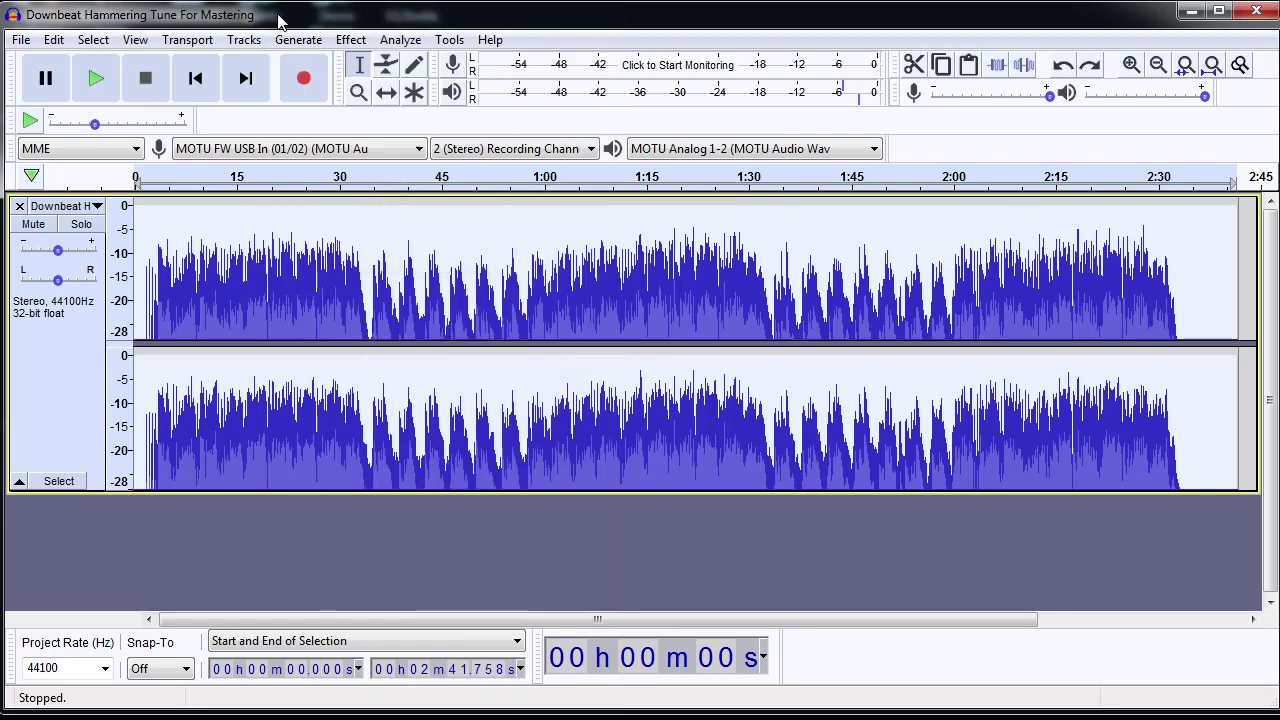
{"action": "left_click", "coordinate": [348, 40]}
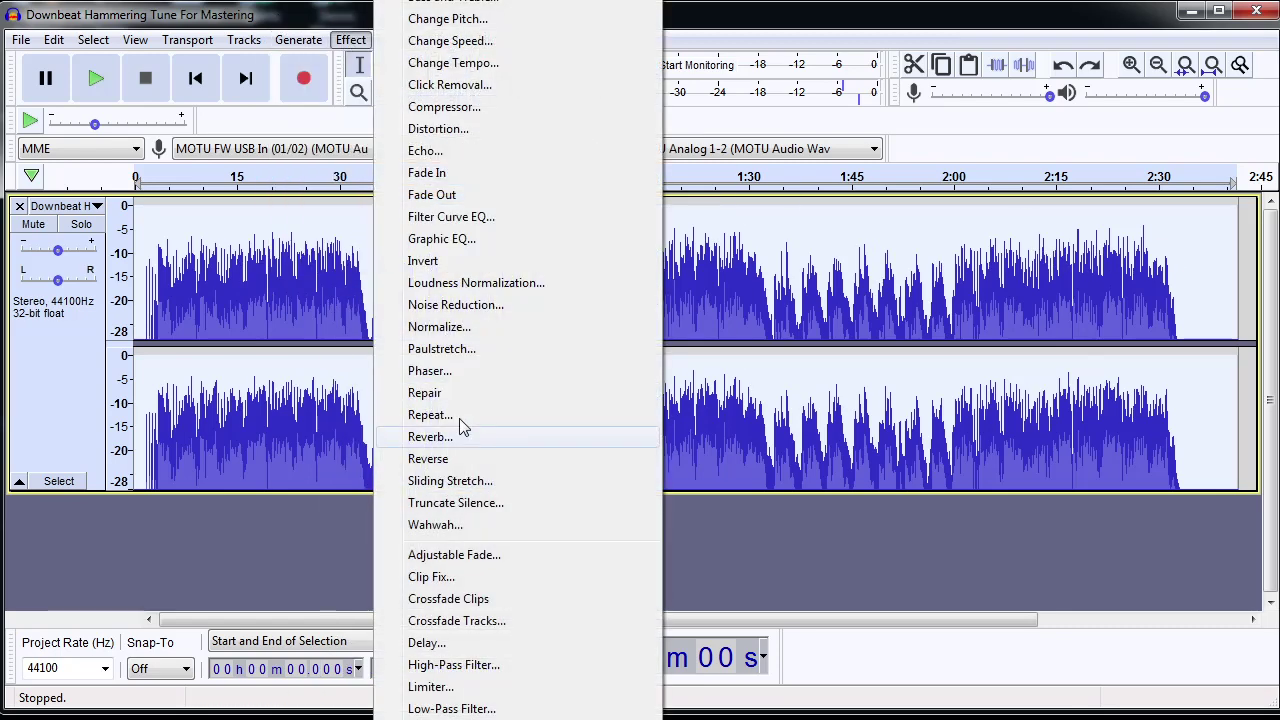
{"action": "left_click", "coordinate": [440, 687]}
{"action": "left_click_drag", "start_coordinate": [648, 220], "coordinate": [669, 461]}
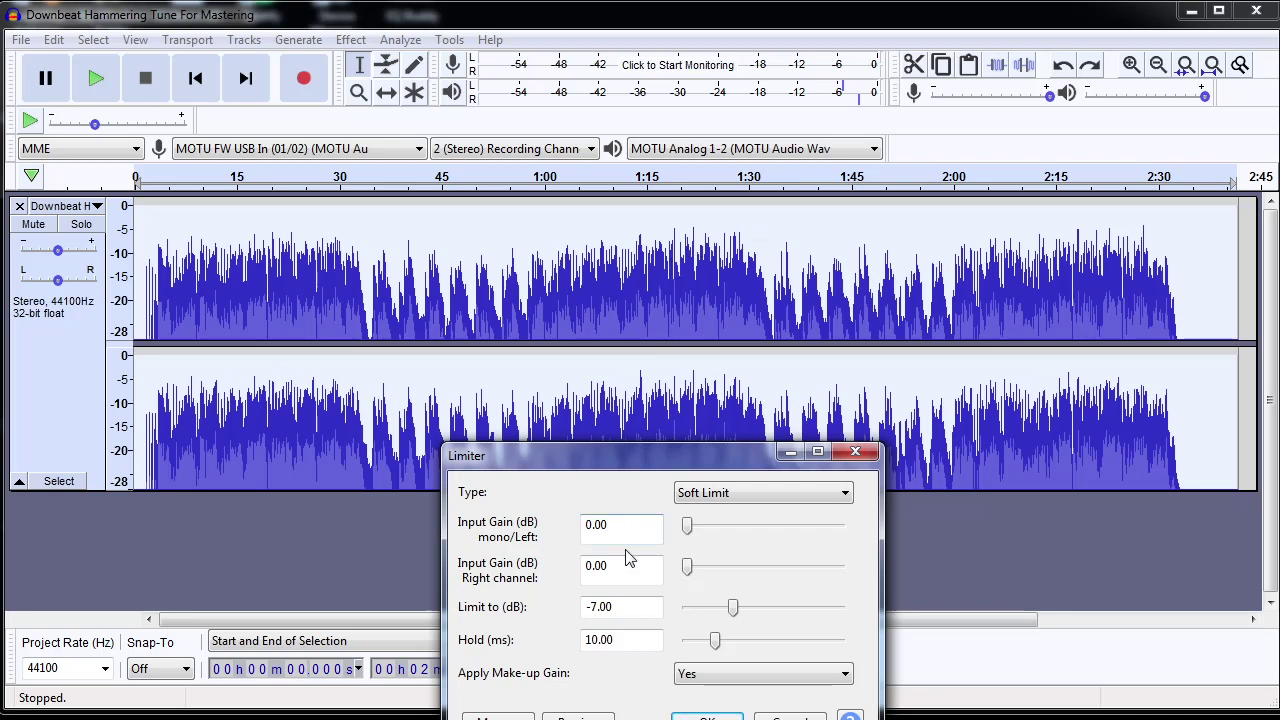
{"action": "left_click", "coordinate": [706, 717]}
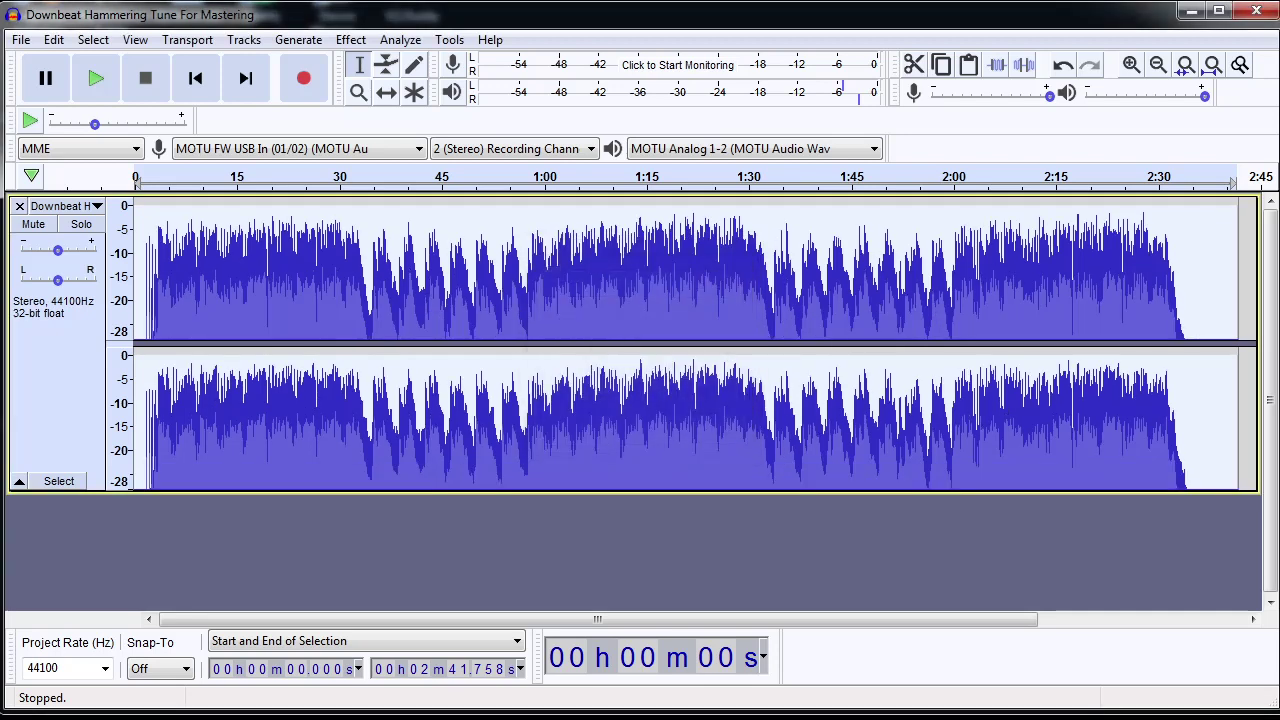
{"action": "key", "text": "ctrl+z"}
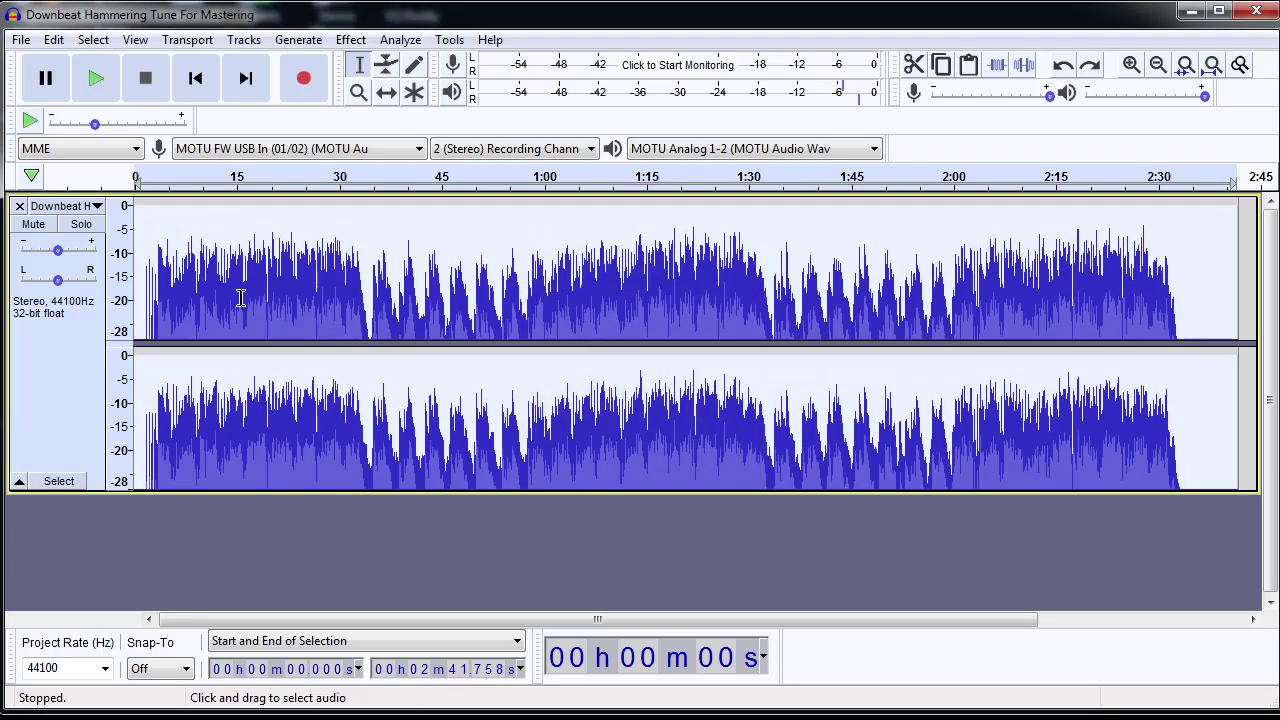
{"action": "key", "text": "ctrl+z"}
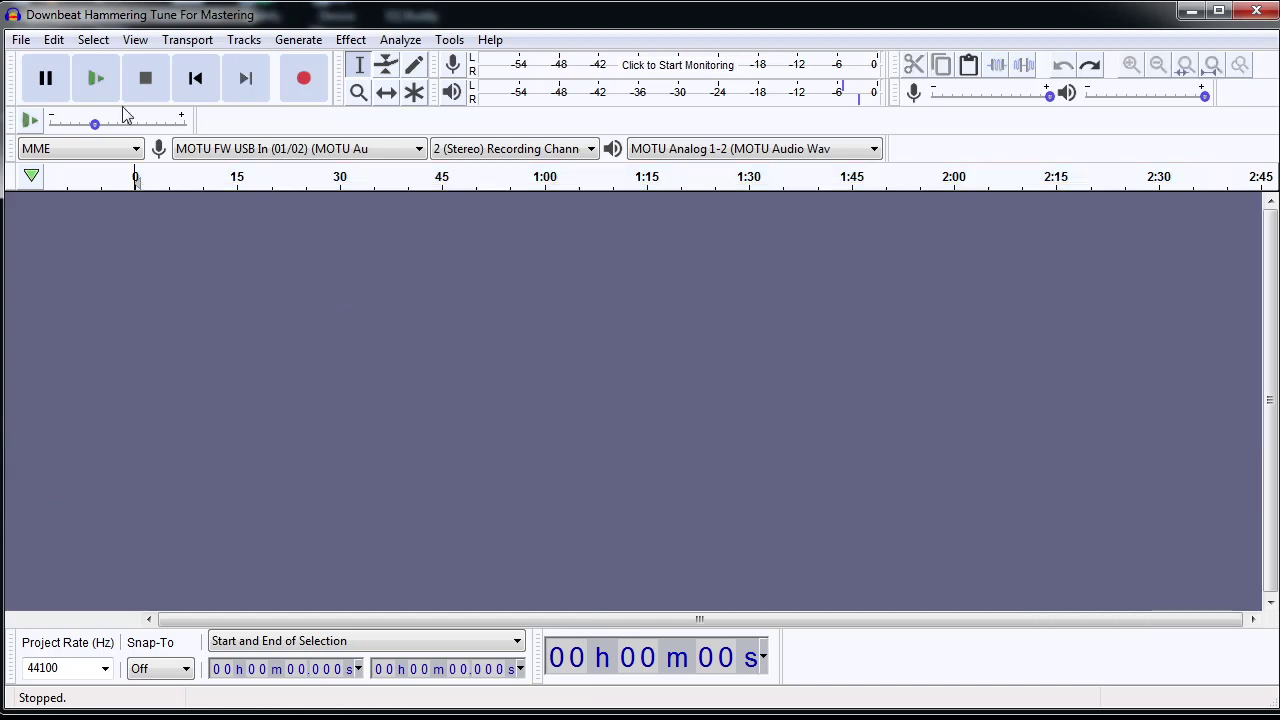
{"action": "key", "text": "ctrl+y"}
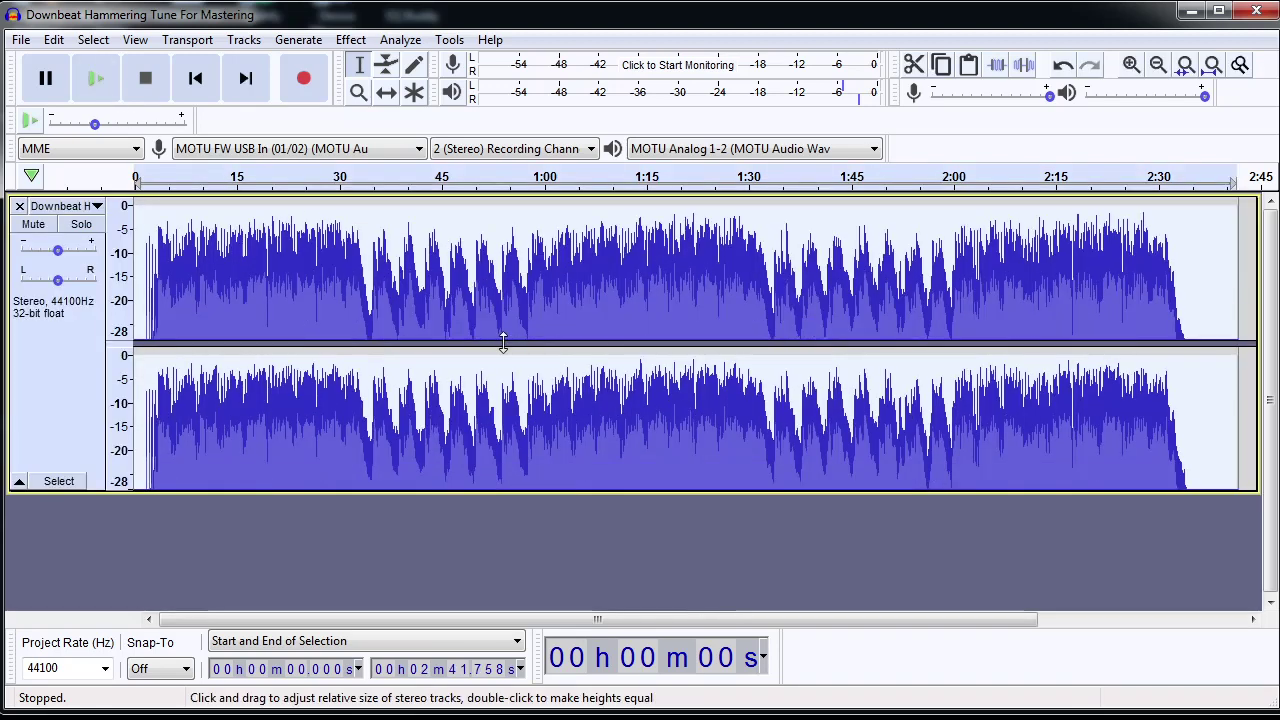
Undo the second pass and apply the Limiter at -7 dB with make-up gain set to No.
{"action": "key", "text": "ctrl+z"}
{"action": "left_click", "coordinate": [360, 42]}
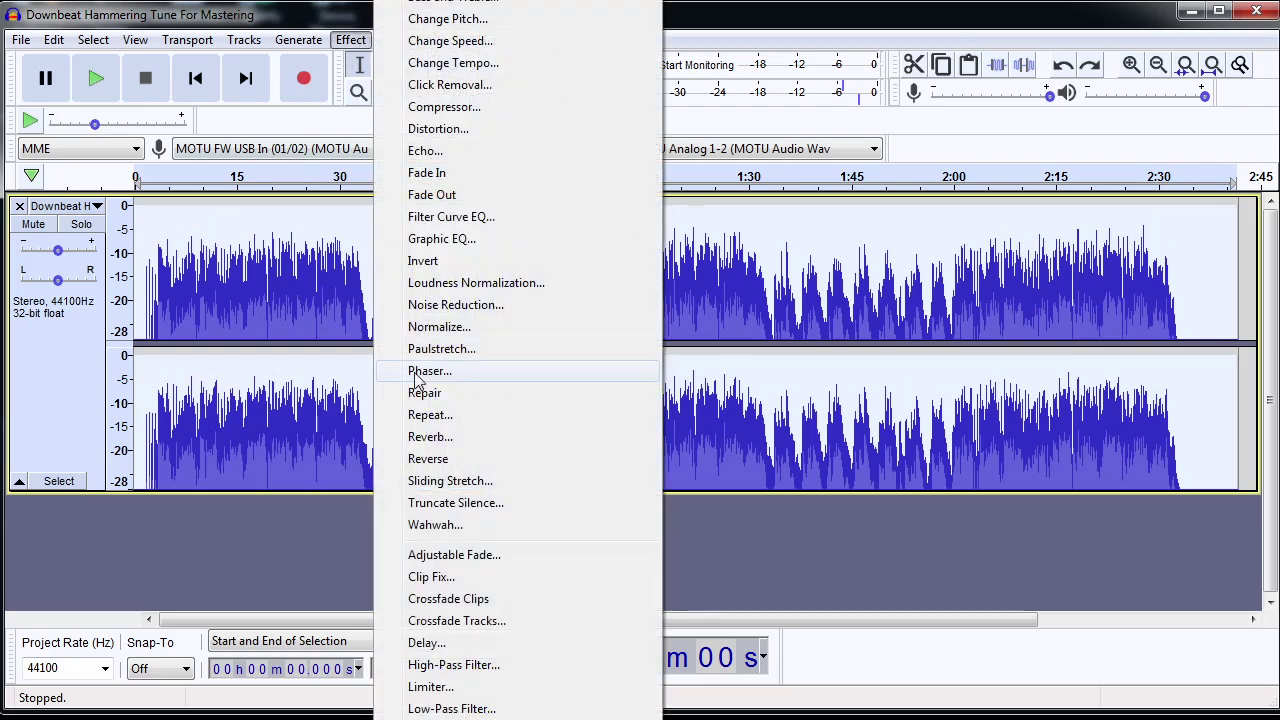
{"action": "left_click", "coordinate": [430, 686]}
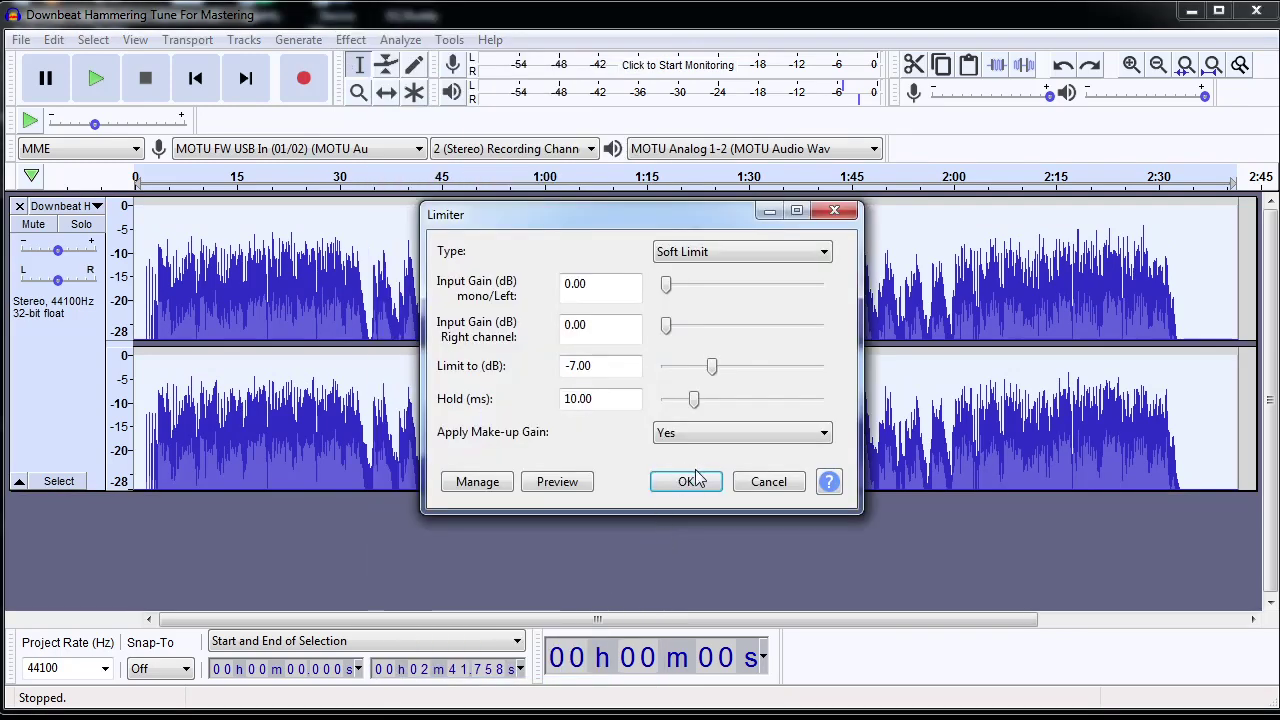
{"action": "left_click", "coordinate": [672, 432]}
{"action": "left_click", "coordinate": [672, 450]}
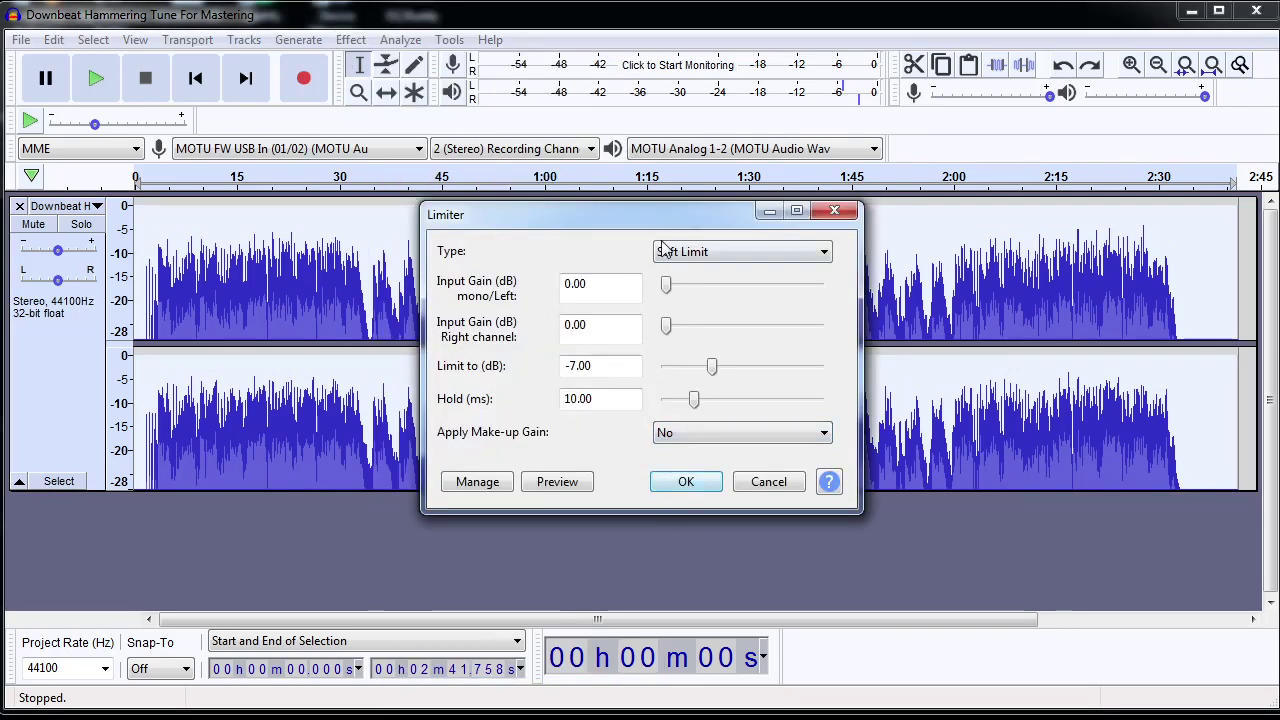
{"action": "left_click_drag", "start_coordinate": [656, 218], "coordinate": [752, 455]}
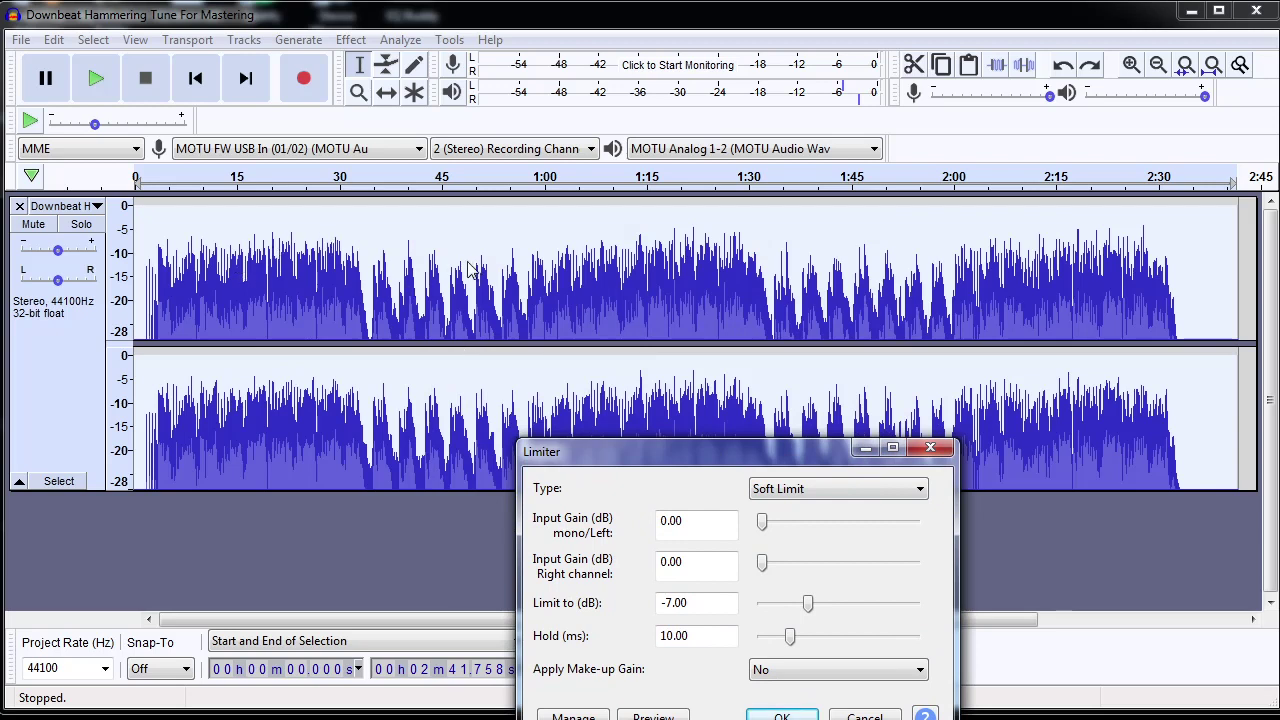
{"action": "left_click", "coordinate": [782, 716]}
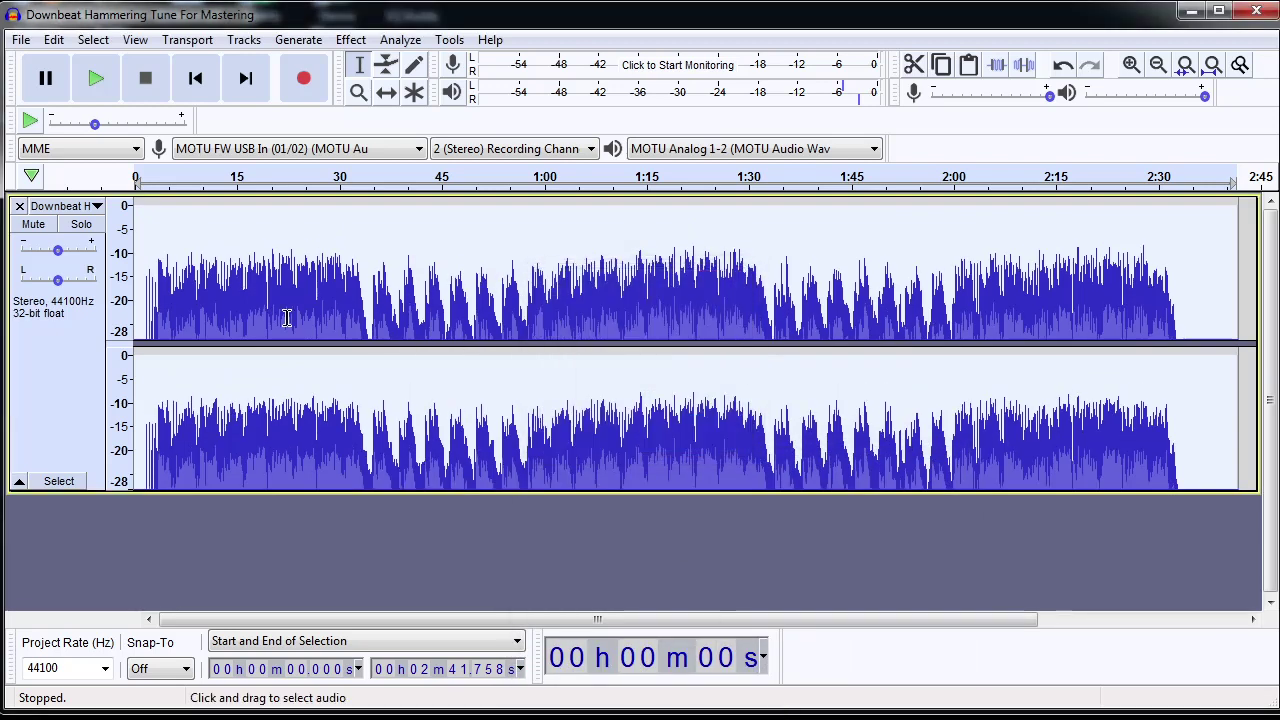
Toggle undo and redo repeatedly to compare the limited and original versions.
{"action": "key", "text": "ctrl+z"}
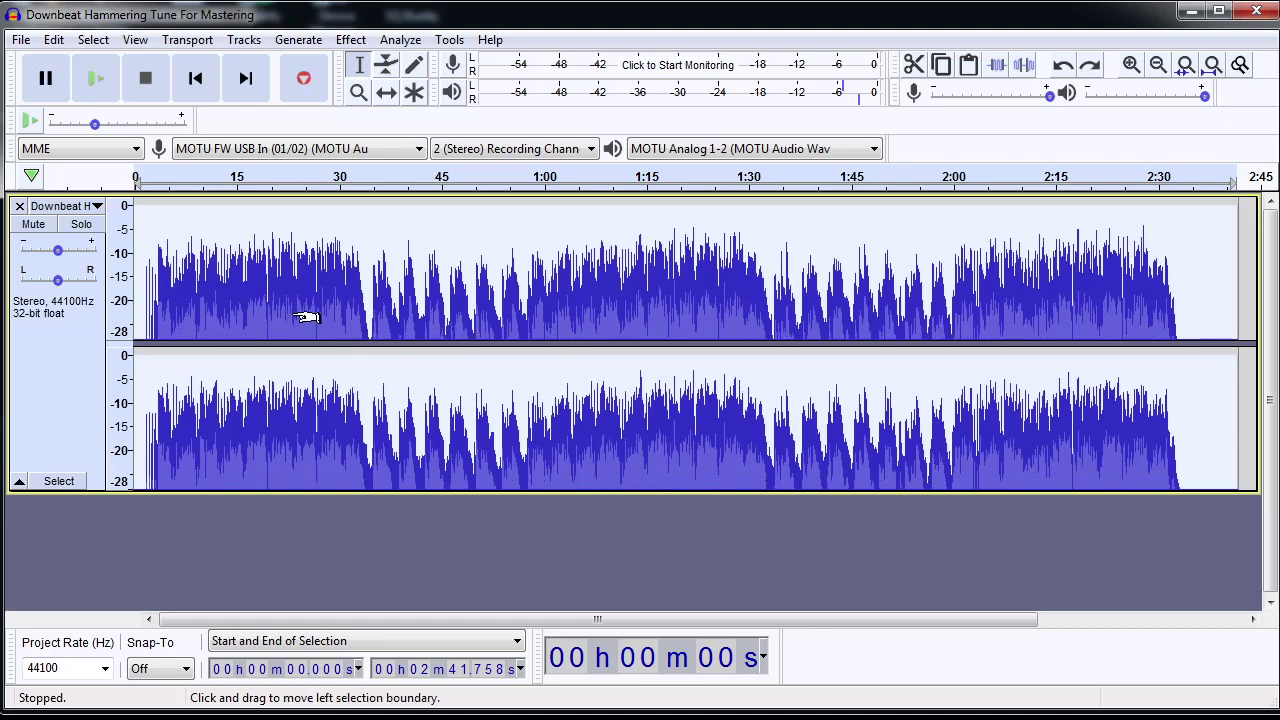
{"action": "key", "text": "ctrl+y"}
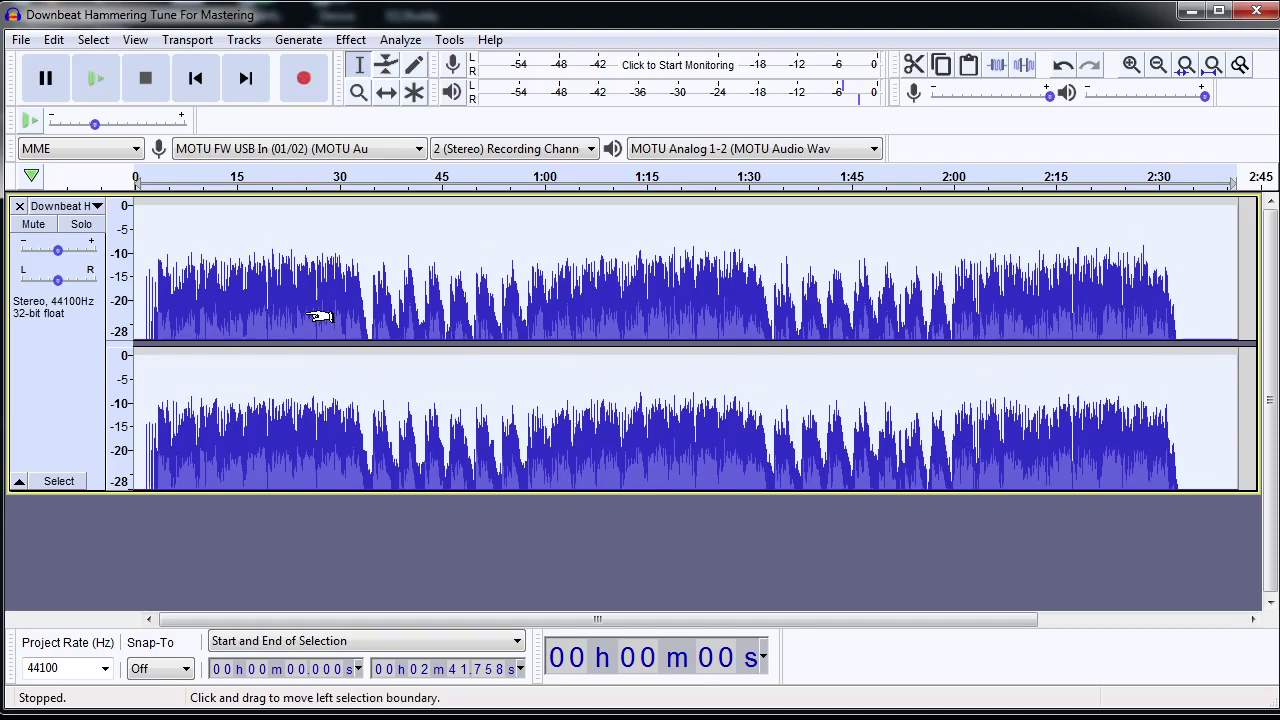
{"action": "key", "text": "ctrl+z"}
{"action": "key", "text": "ctrl+y"}
{"action": "key", "text": "ctrl+z"}
{"action": "key", "text": "ctrl+y"}
{"action": "key", "text": "ctrl+z"}
{"action": "key", "text": "ctrl+y"}
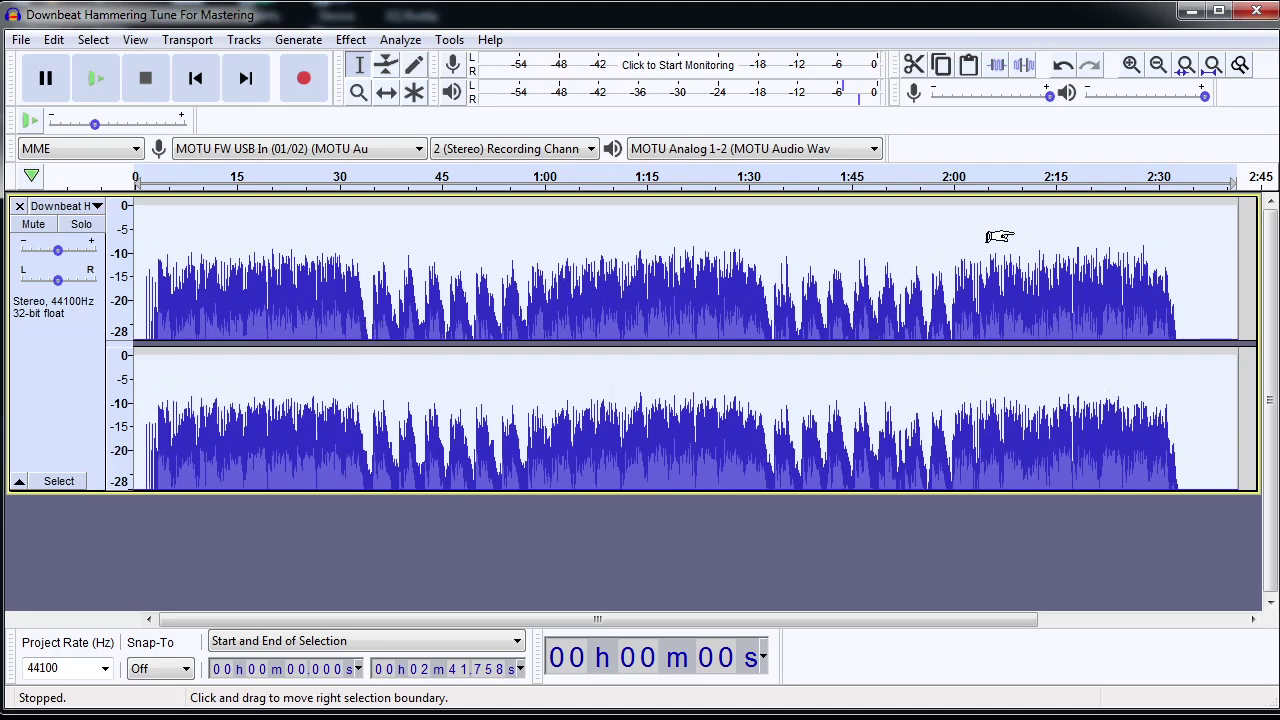
{"action": "key", "text": "ctrl+z"}
{"action": "key", "text": "ctrl+y"}
{"action": "key", "text": "ctrl+z"}
{"action": "left_click", "coordinate": [555, 272]}
{"action": "key", "text": "ctrl+a"}
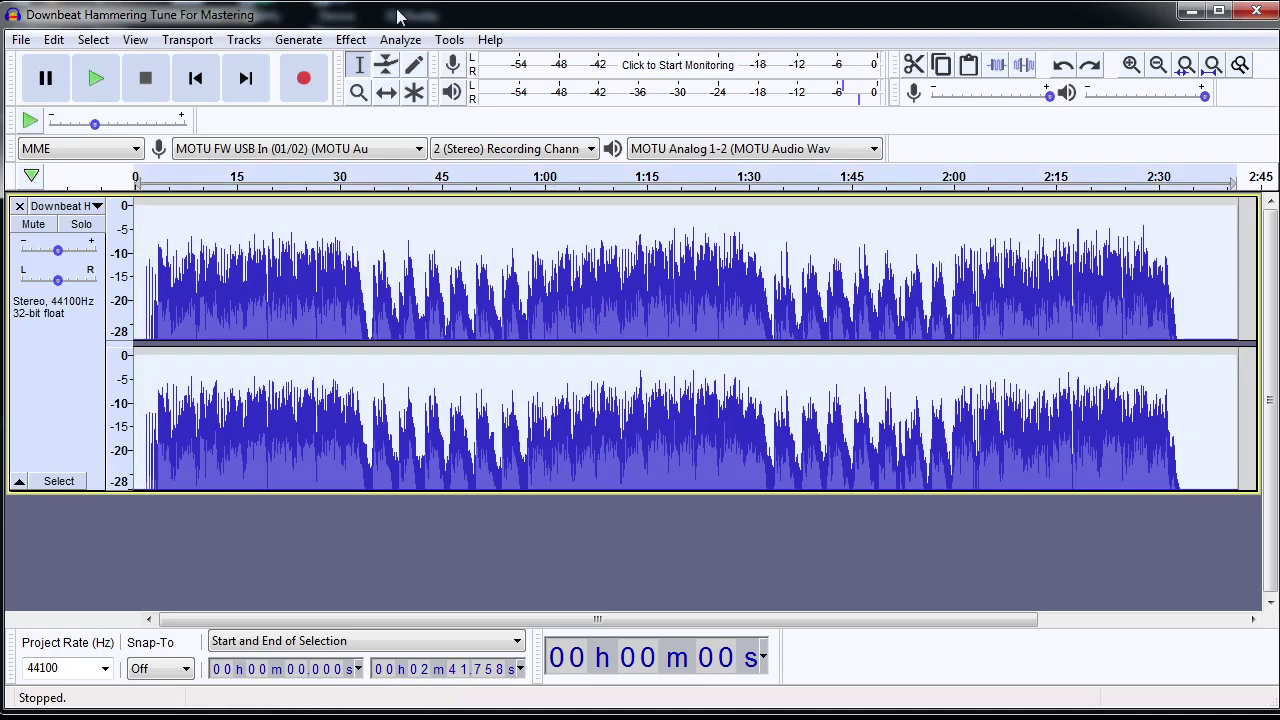
{"action": "key", "text": "ctrl+y"}
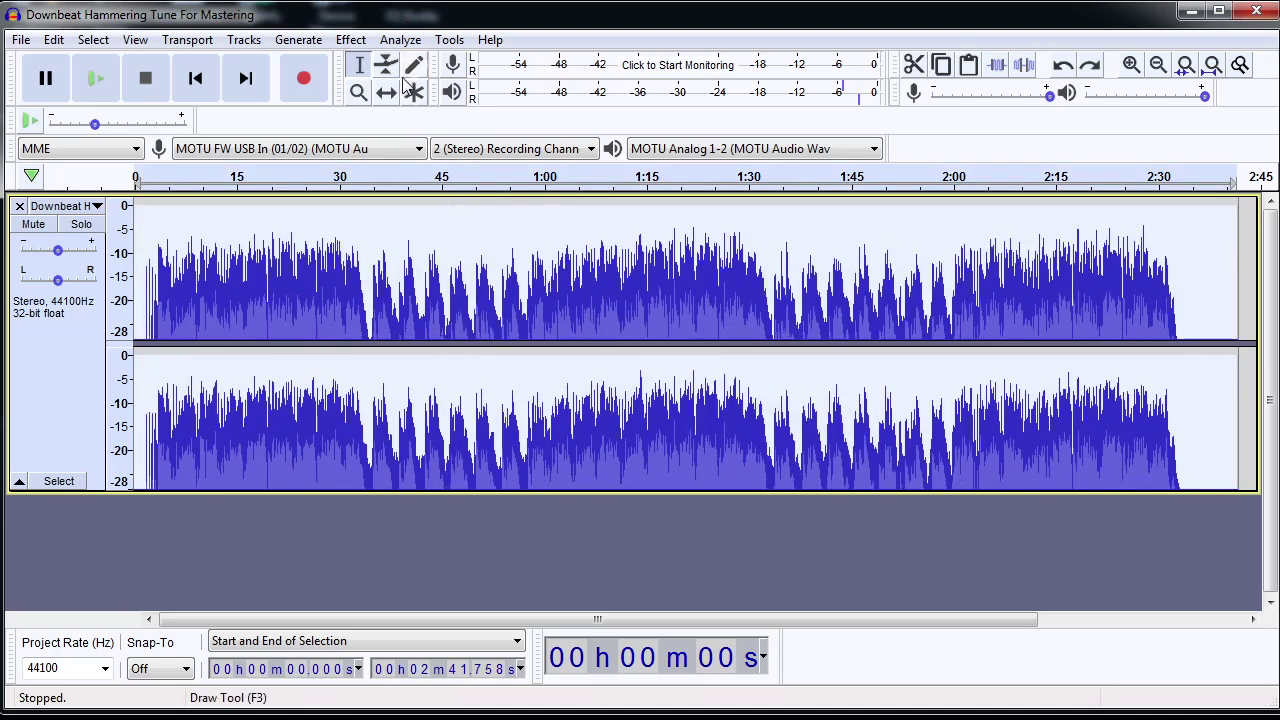
Apply the Soft Limit at -7 dB again with Apply Make-up Gain set to Yes.
{"action": "left_click", "coordinate": [350, 40]}
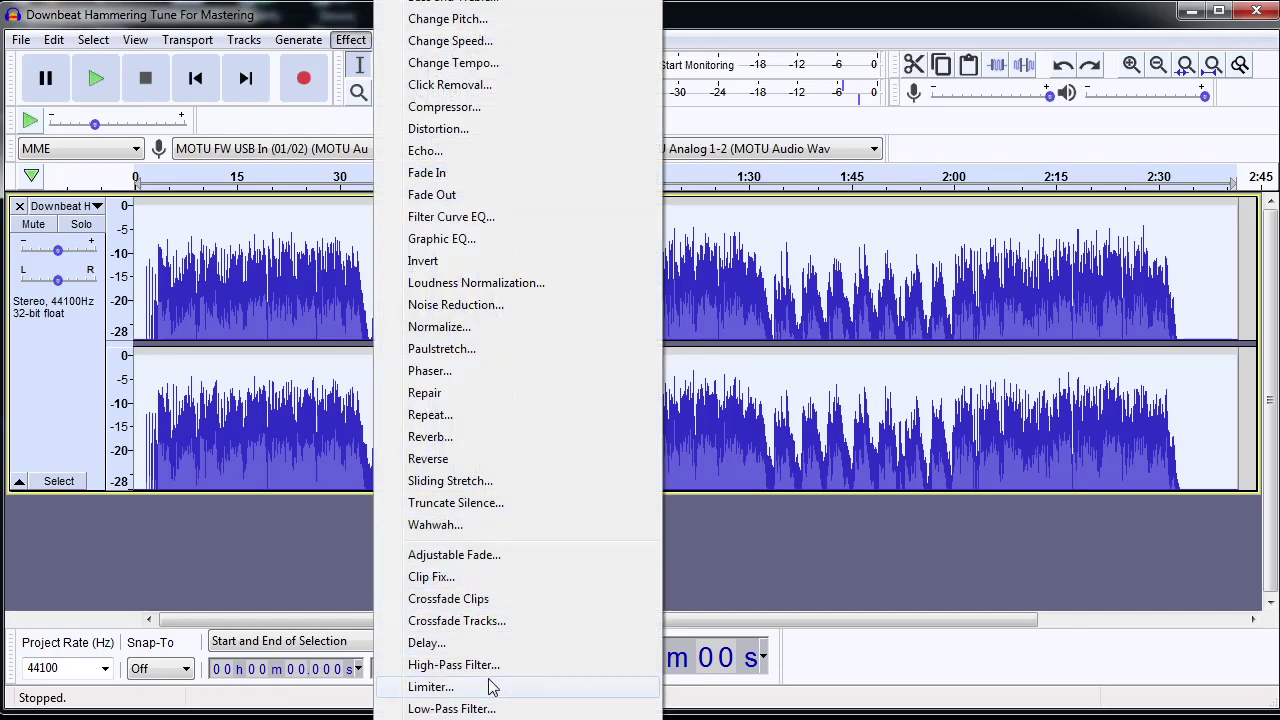
{"action": "left_click", "coordinate": [430, 687]}
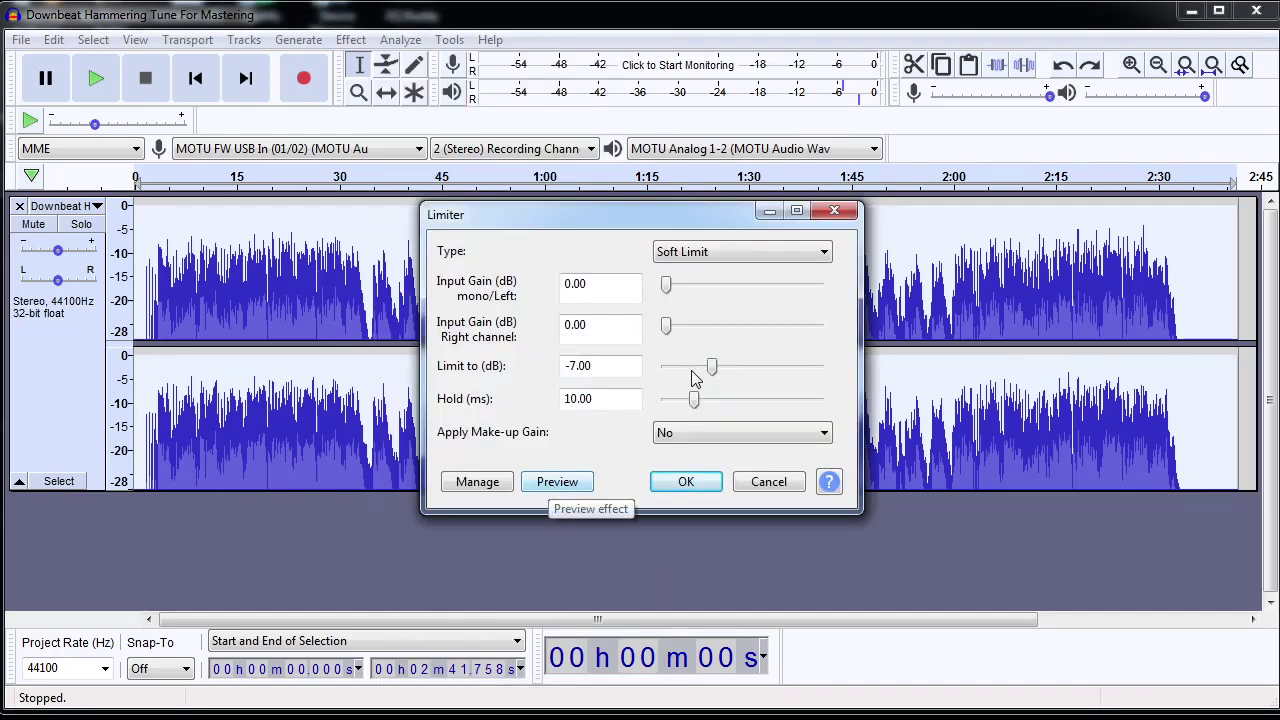
{"action": "left_click", "coordinate": [690, 436]}
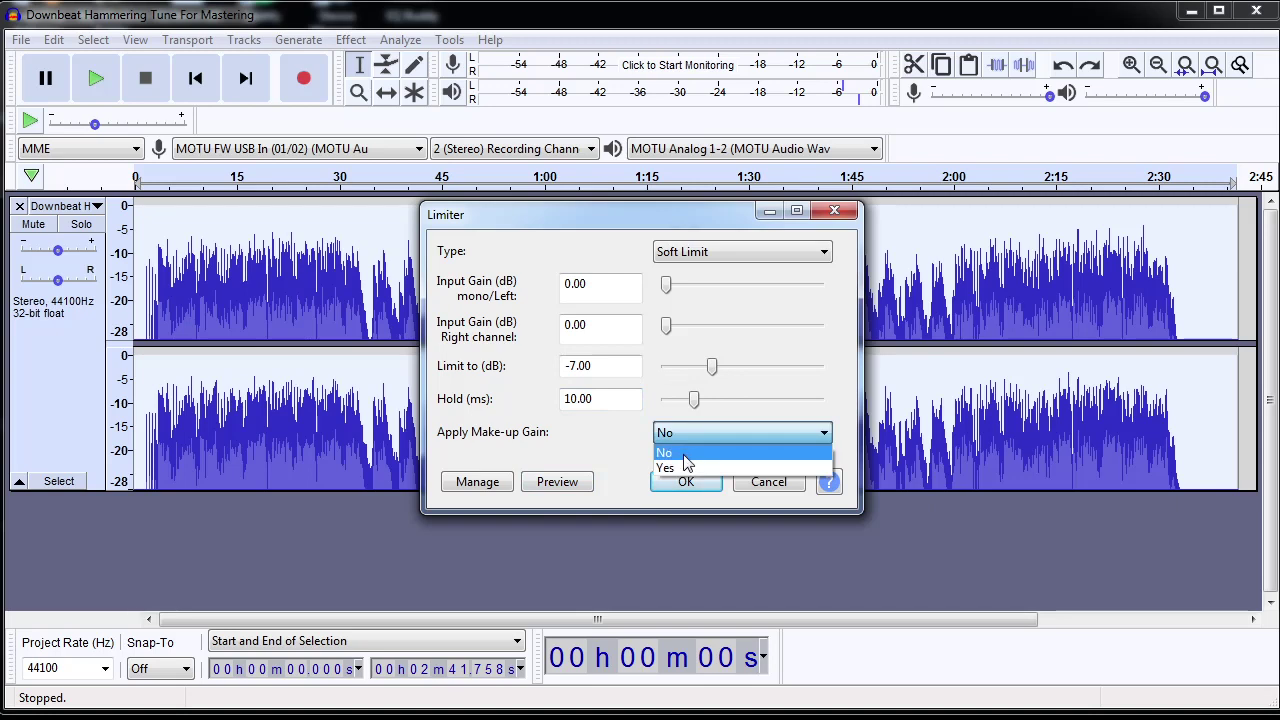
{"action": "left_click", "coordinate": [680, 467]}
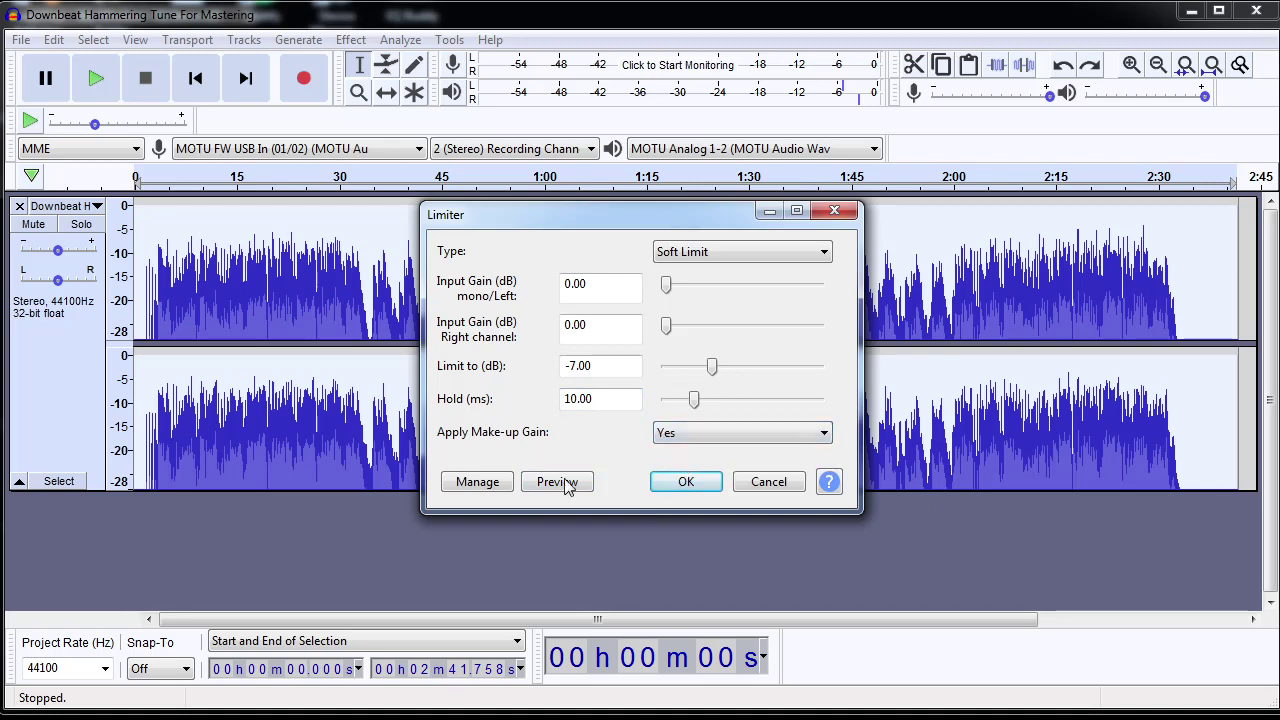
{"action": "left_click", "coordinate": [685, 484]}
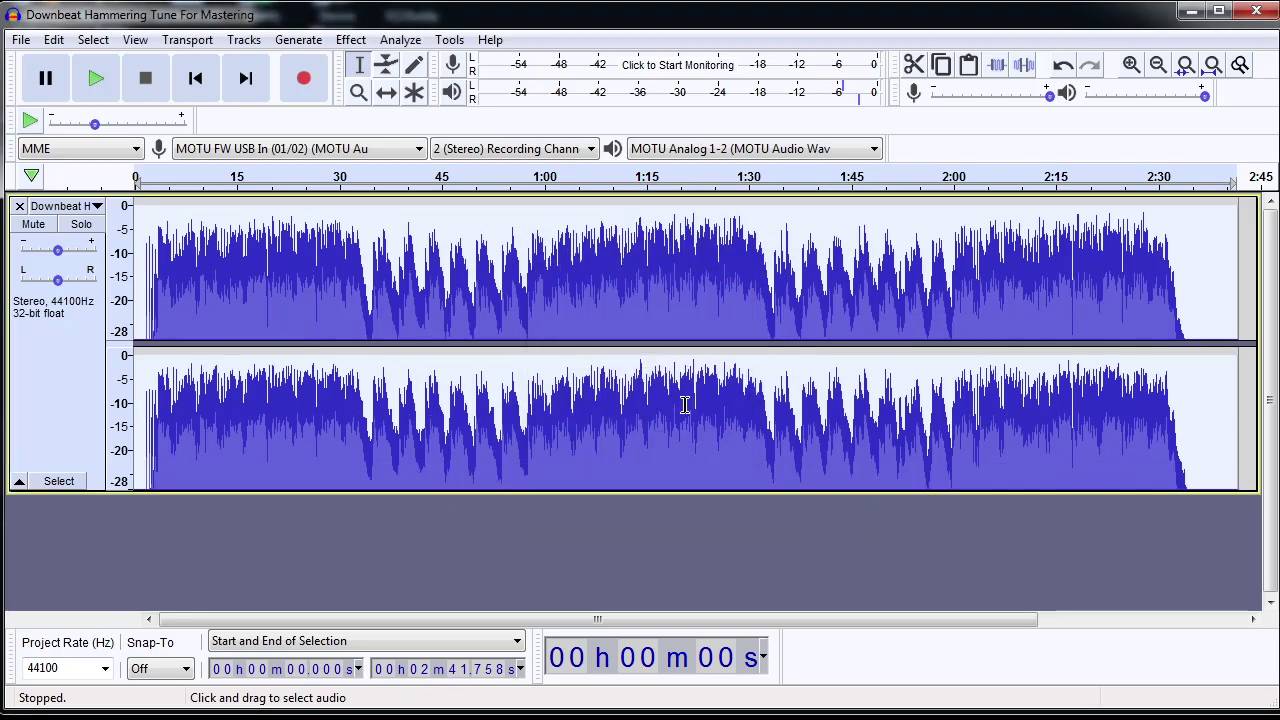
Deselect, zoom out twice to fit the song, reset the level scale and skip to start.
{"action": "left_click", "coordinate": [805, 536]}
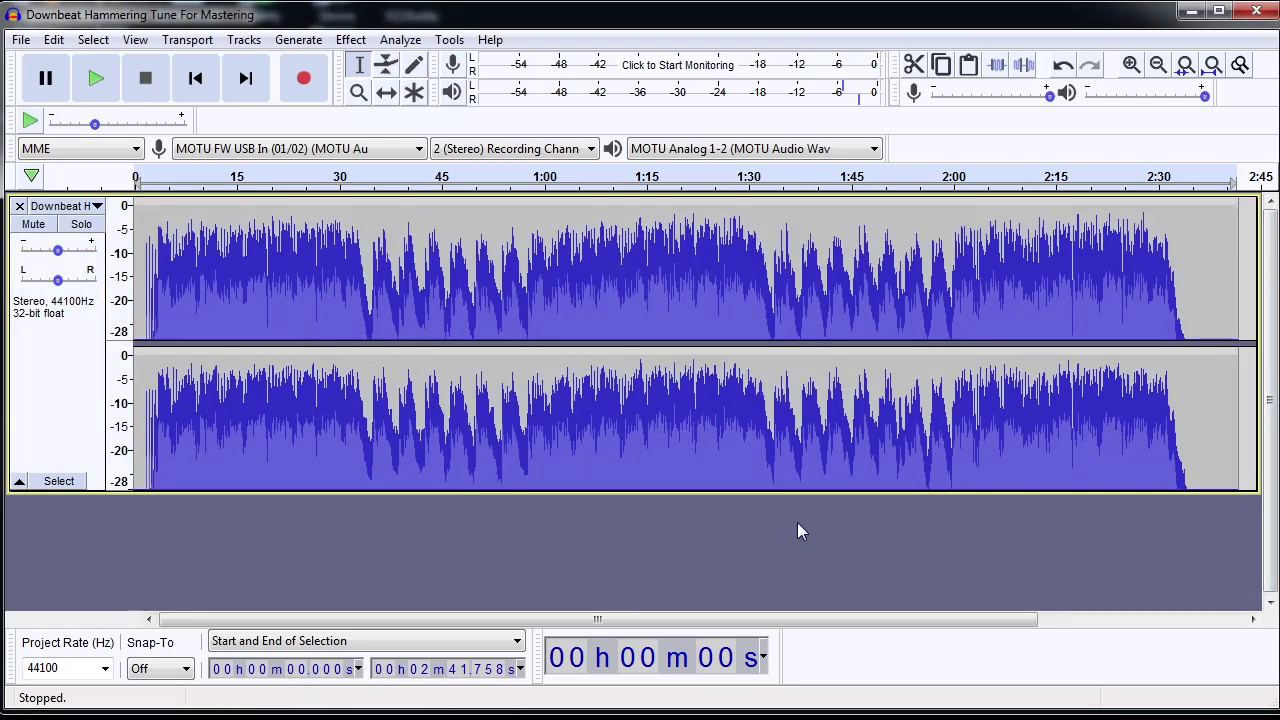
{"action": "left_click", "coordinate": [1160, 66]}
{"action": "left_click", "coordinate": [1160, 66]}
{"action": "right_click", "coordinate": [125, 298]}
{"action": "left_click", "coordinate": [235, 363]}
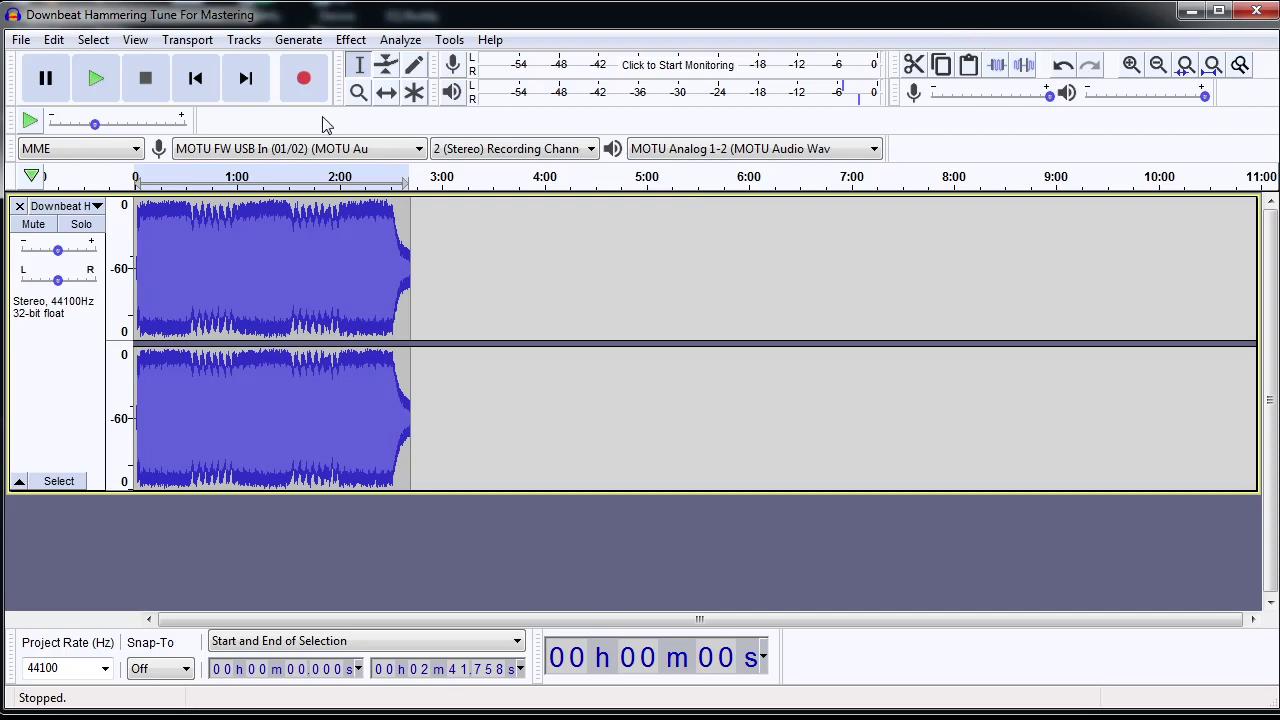
{"action": "left_click", "coordinate": [202, 88]}
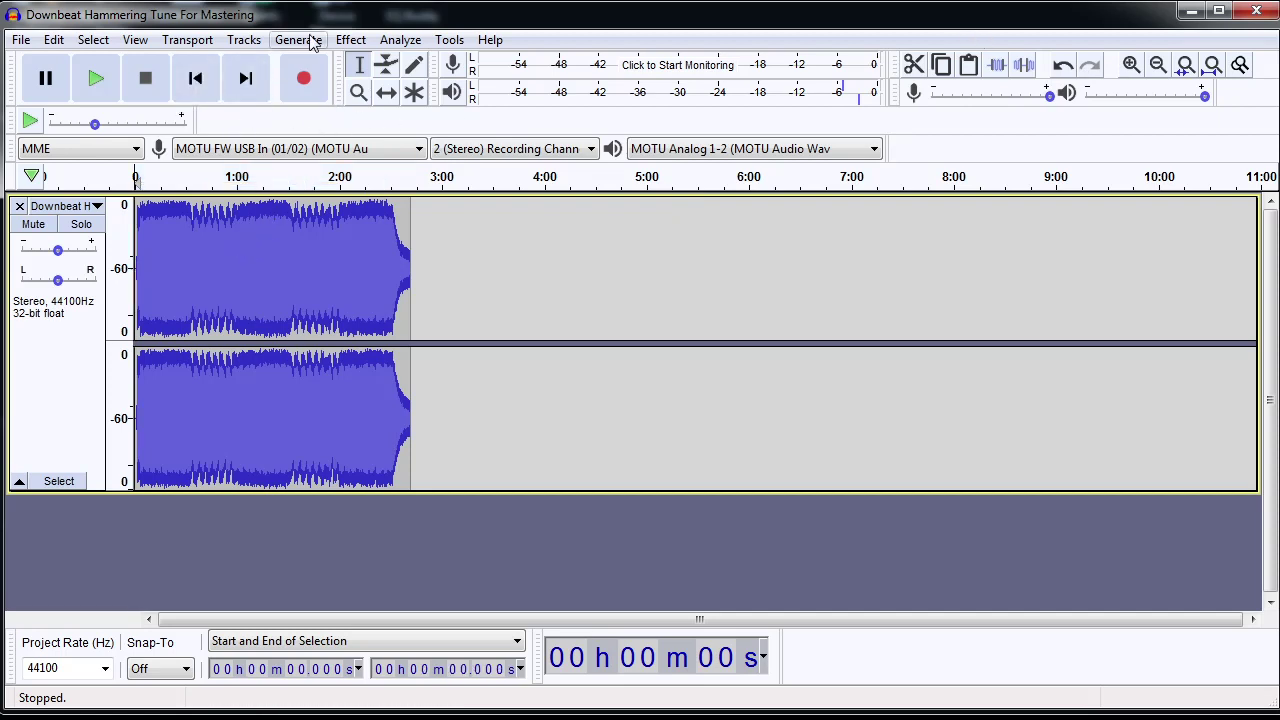
Normalize the song to a -0.1 dB peak with DC offset removed, then undo it.
{"action": "left_click", "coordinate": [348, 40]}
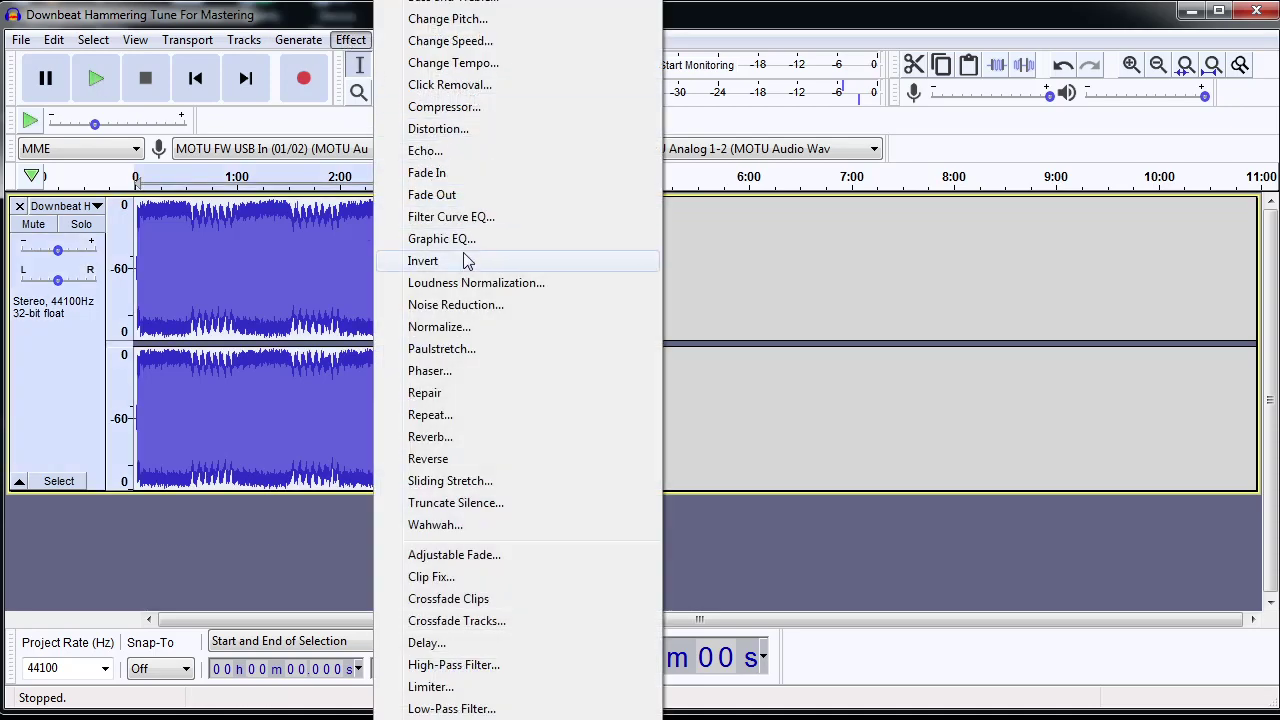
{"action": "left_click", "coordinate": [455, 328]}
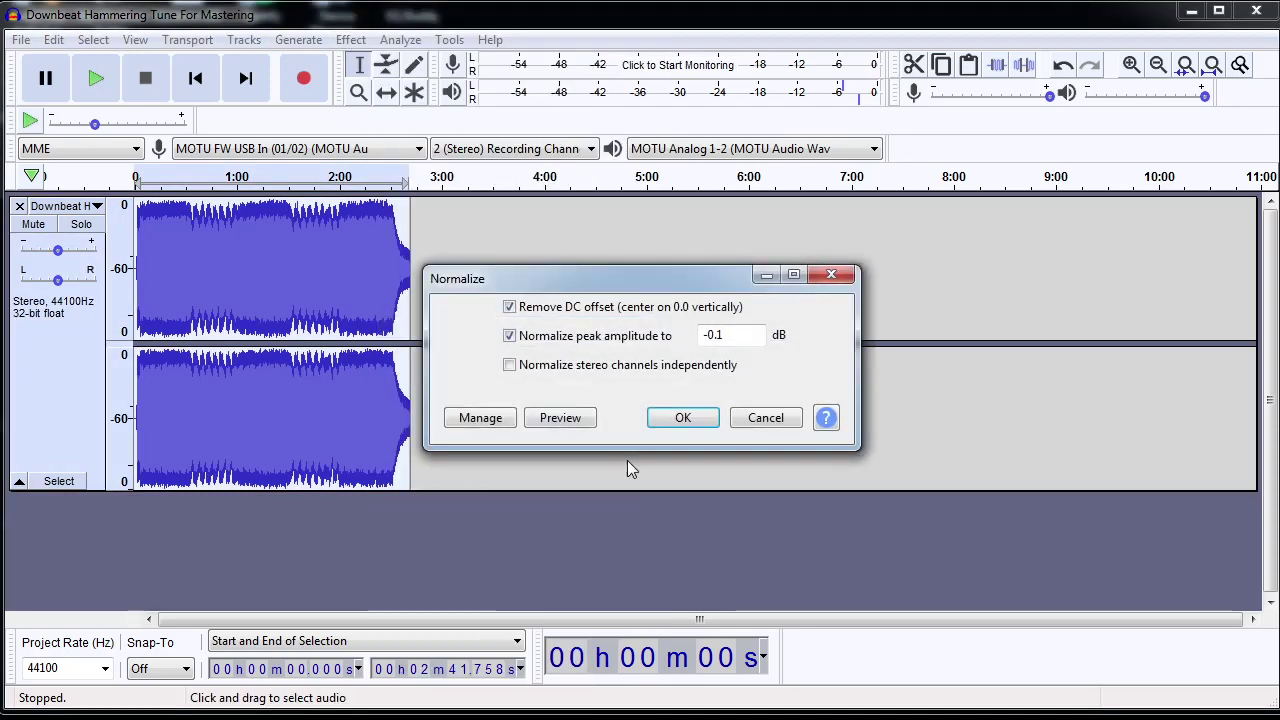
{"action": "left_click", "coordinate": [700, 423]}
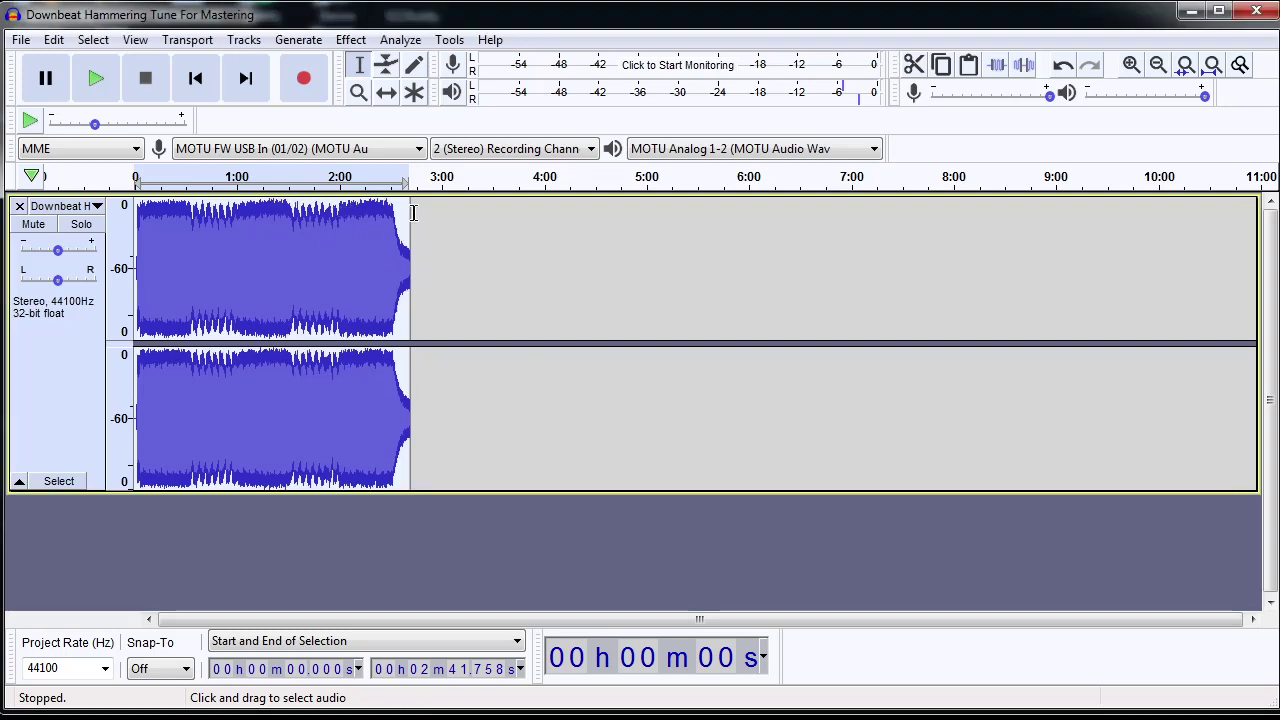
{"action": "key", "text": "ctrl+z"}
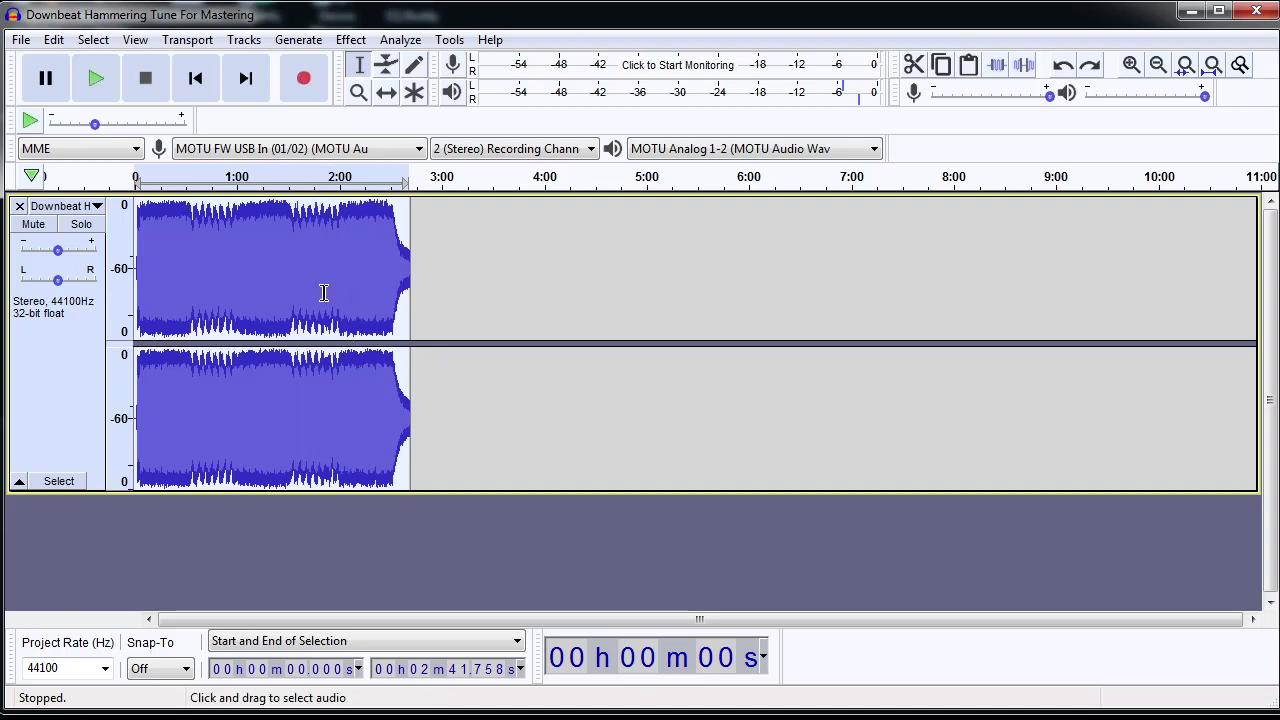
{"action": "left_click", "coordinate": [28, 44]}
{"action": "mouse_move", "coordinate": [88, 190]}
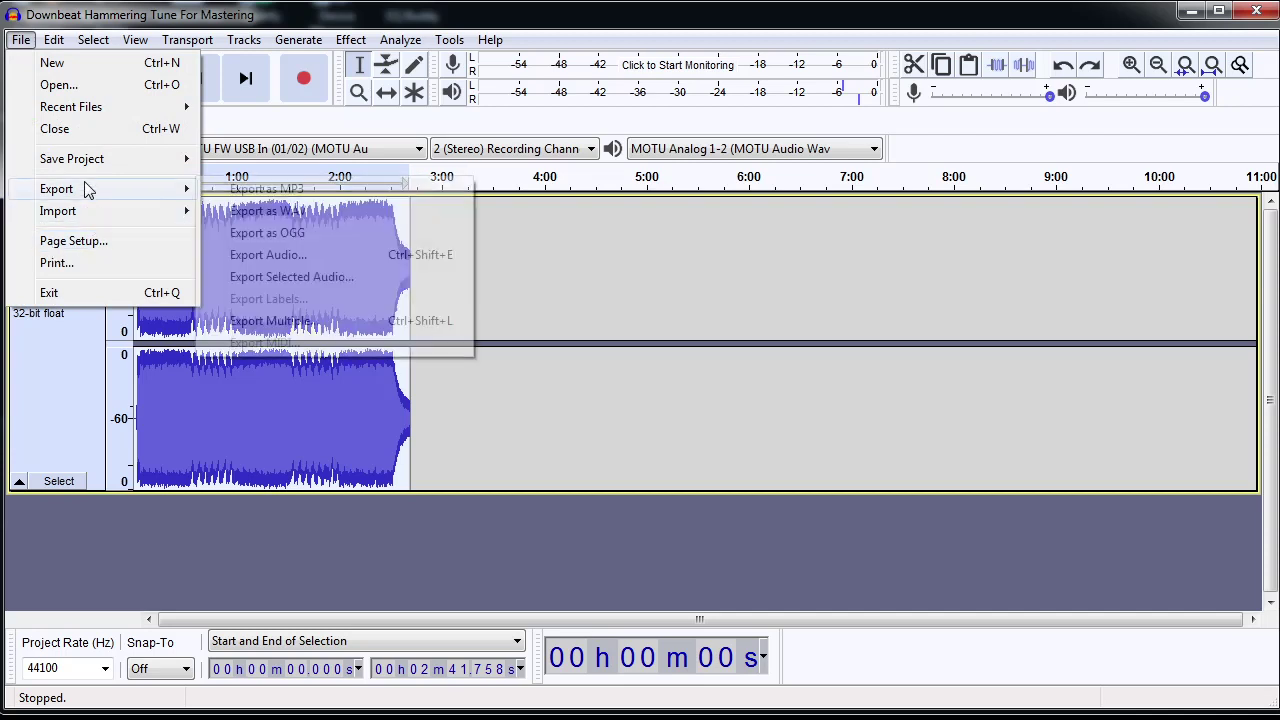
{"action": "left_click", "coordinate": [590, 286]}
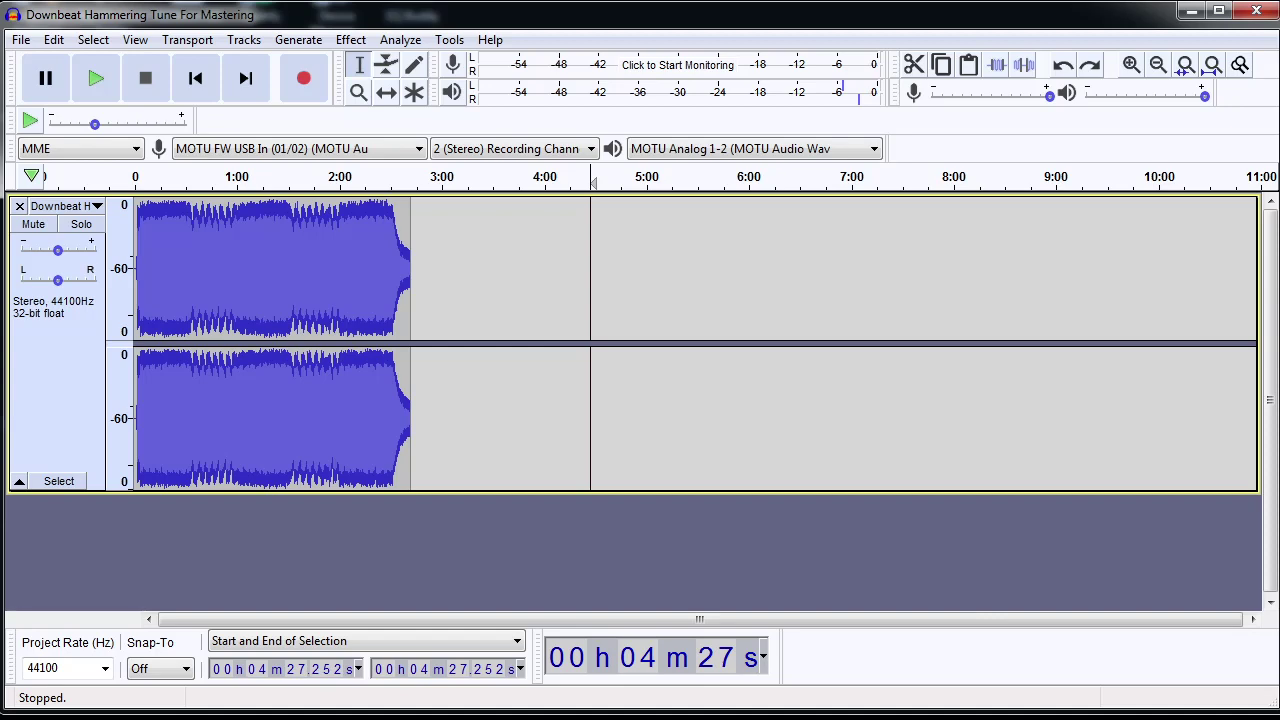
{"action": "mouse_move", "coordinate": [585, 719]}
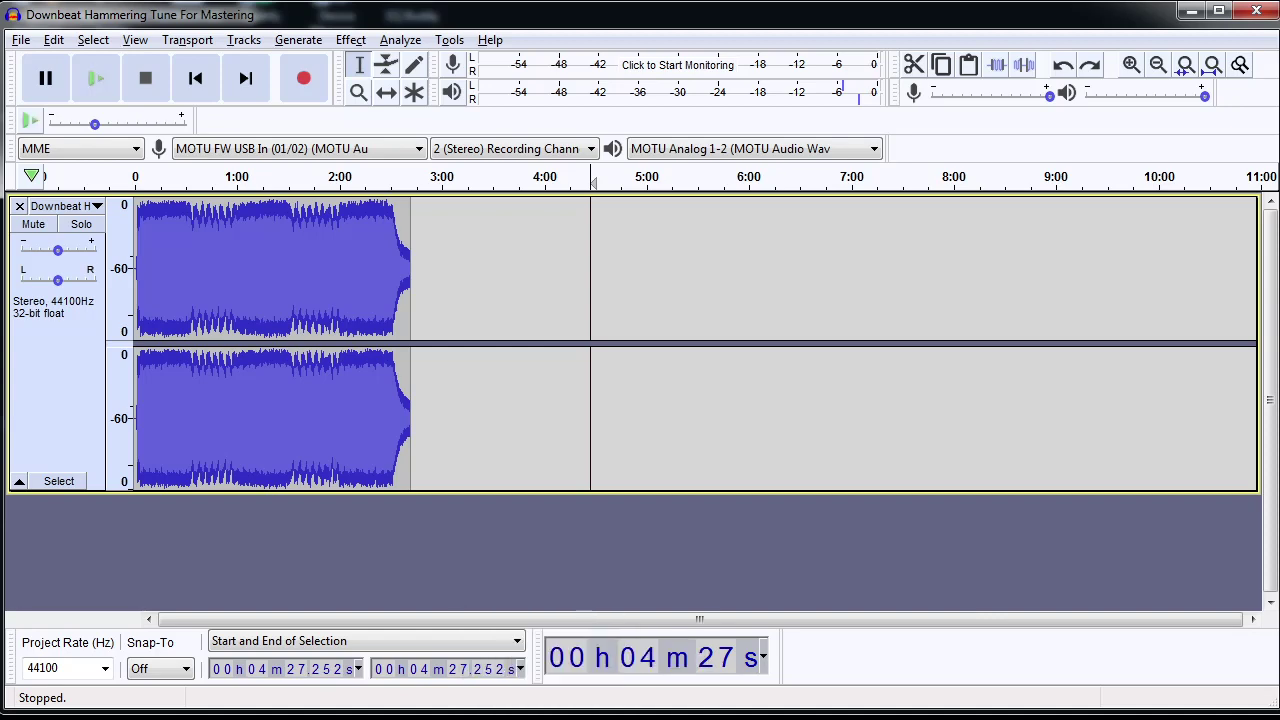